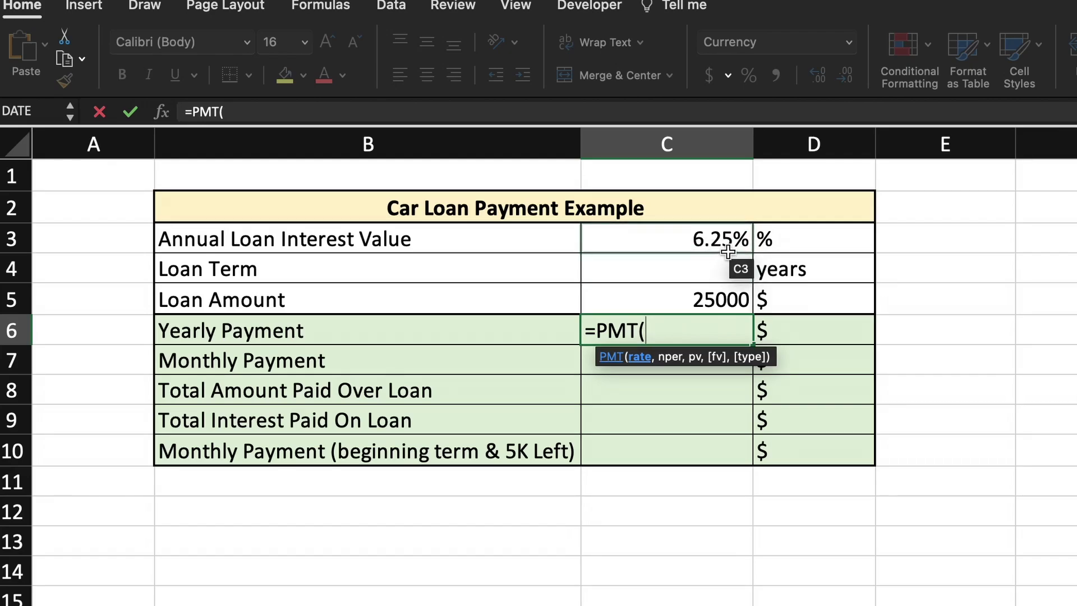
Step: Complete the yearly payment formula in C6 as =PMT(C3,C4,C5), using the annual rate, loan term and loan amount
left_click(728, 246)
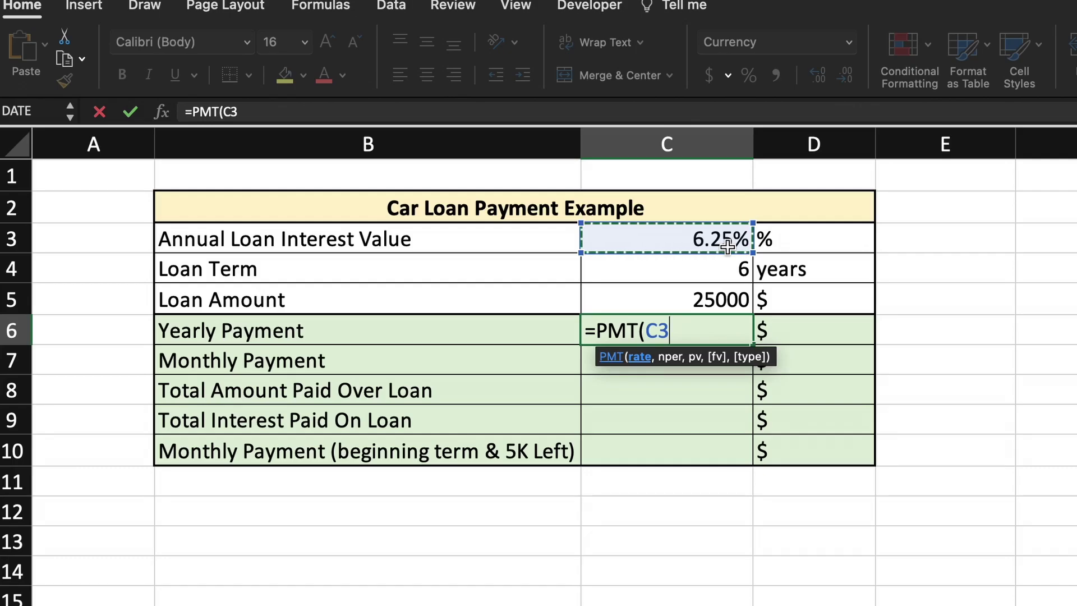
type(",")
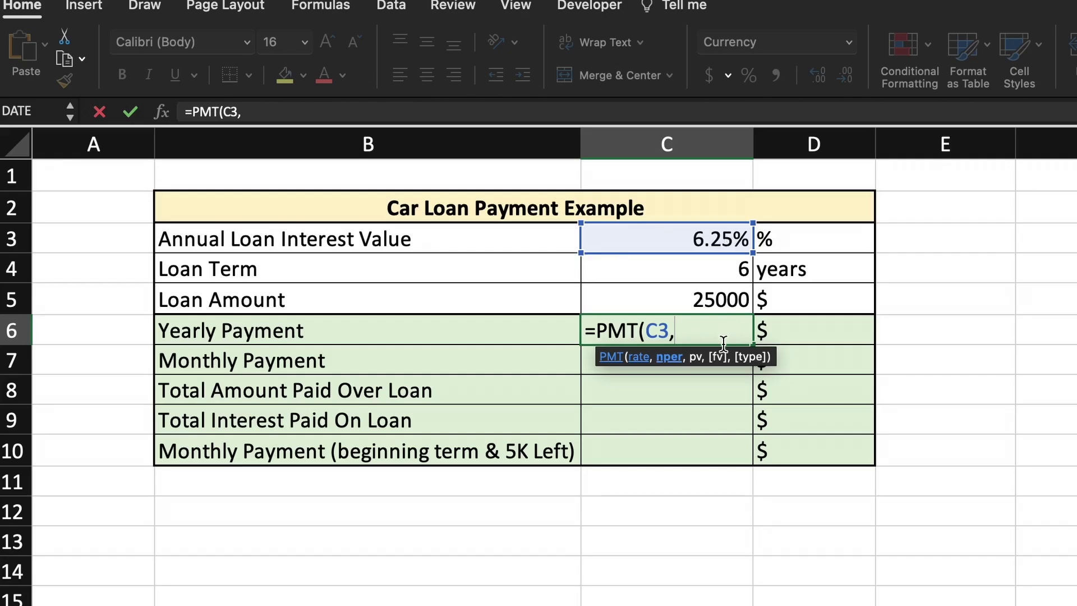
left_click(699, 271)
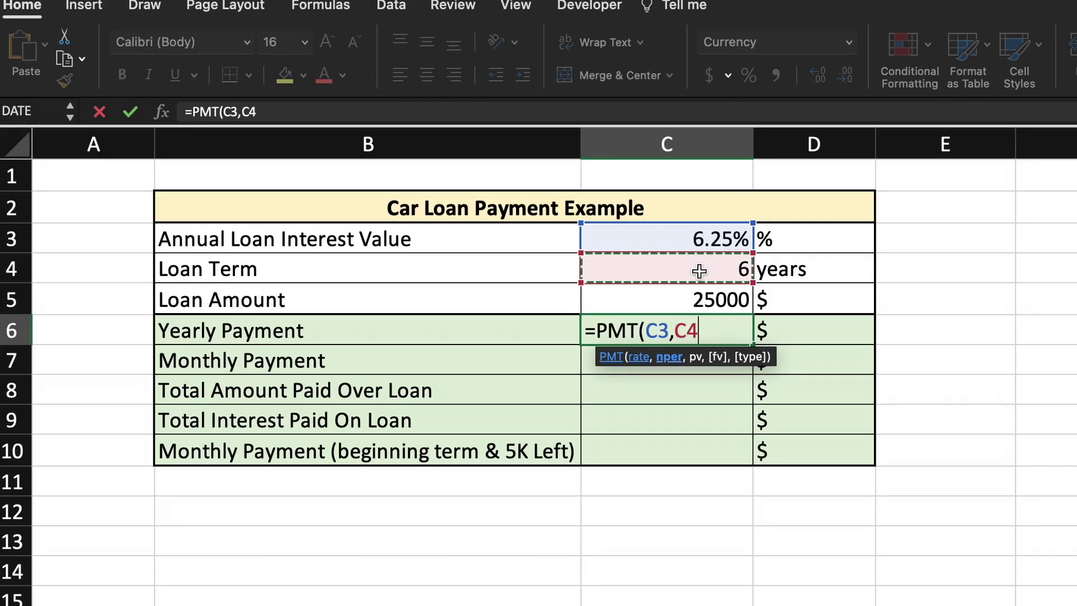
type("m")
key("BackSpace")
type(",")
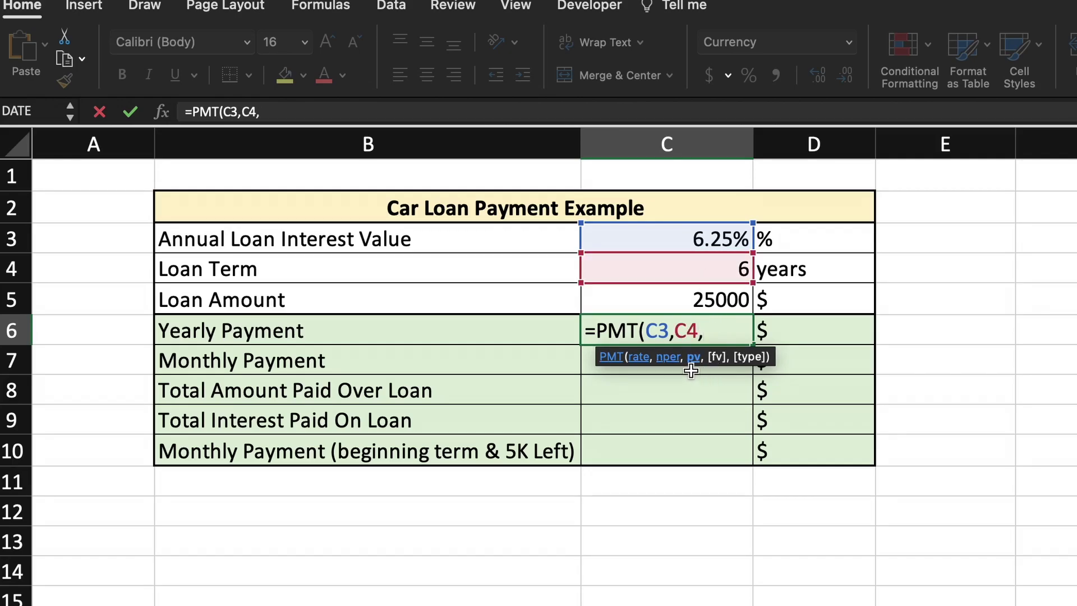
left_click(725, 299)
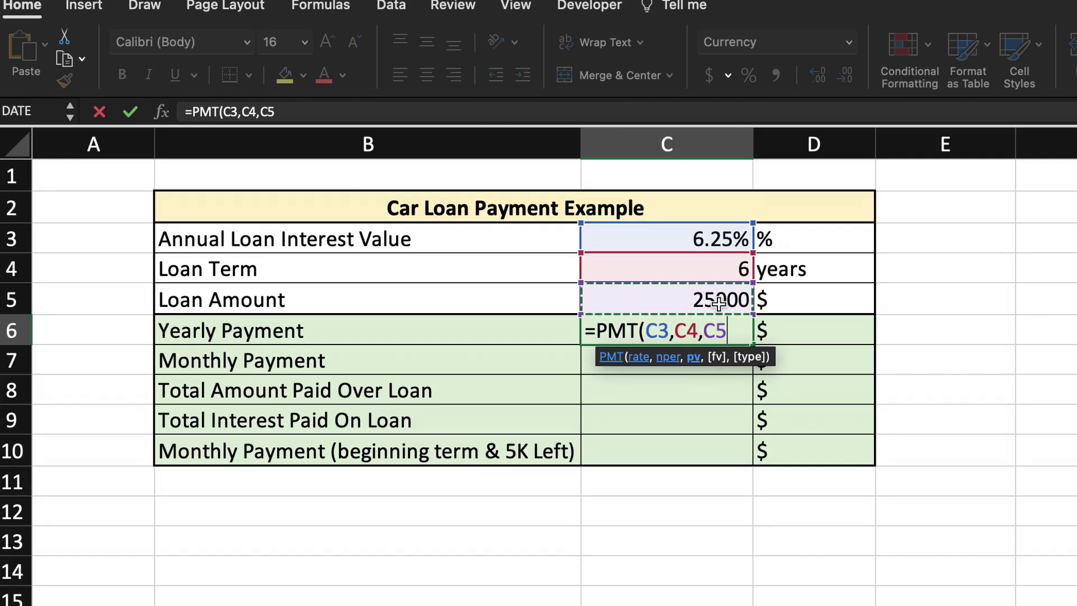
type(")")
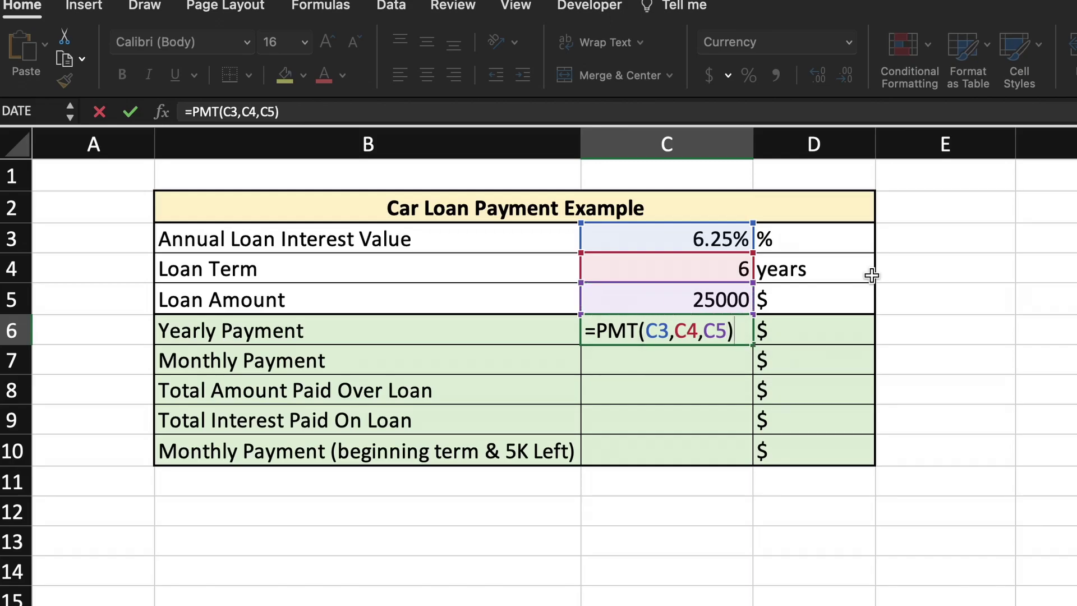
key("Return")
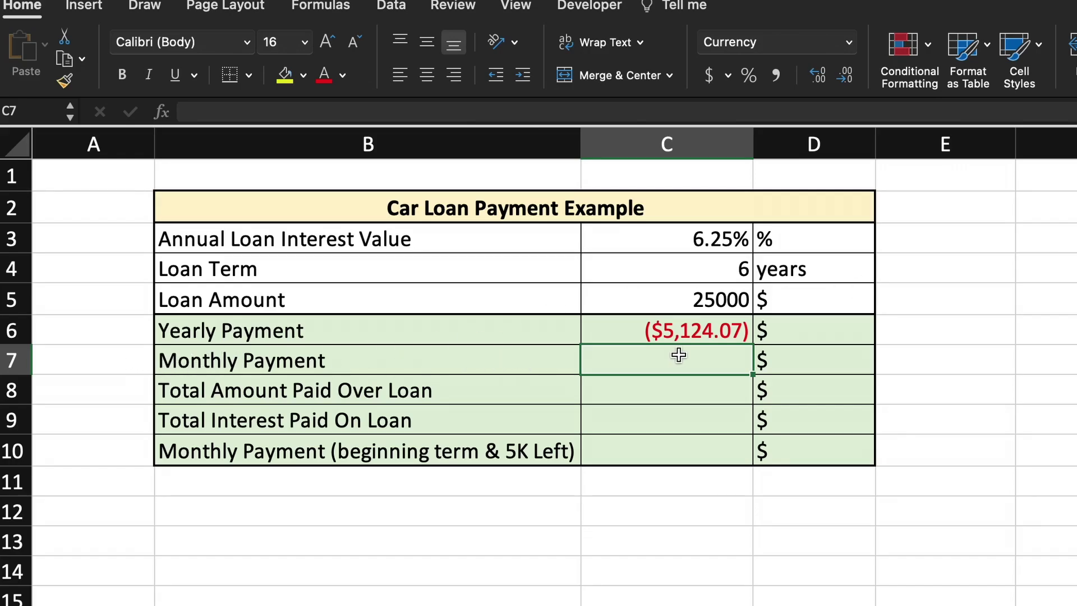
Step: Enter the monthly payment formula =PMT((C3/12),(C4*12),C5) in C7
type("=PMT")
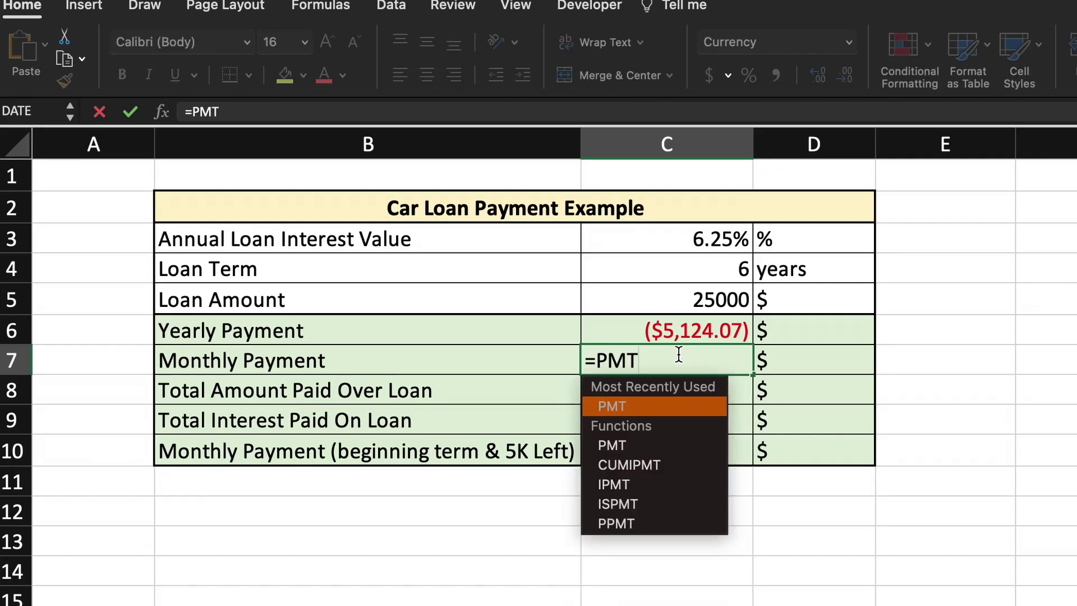
type("(")
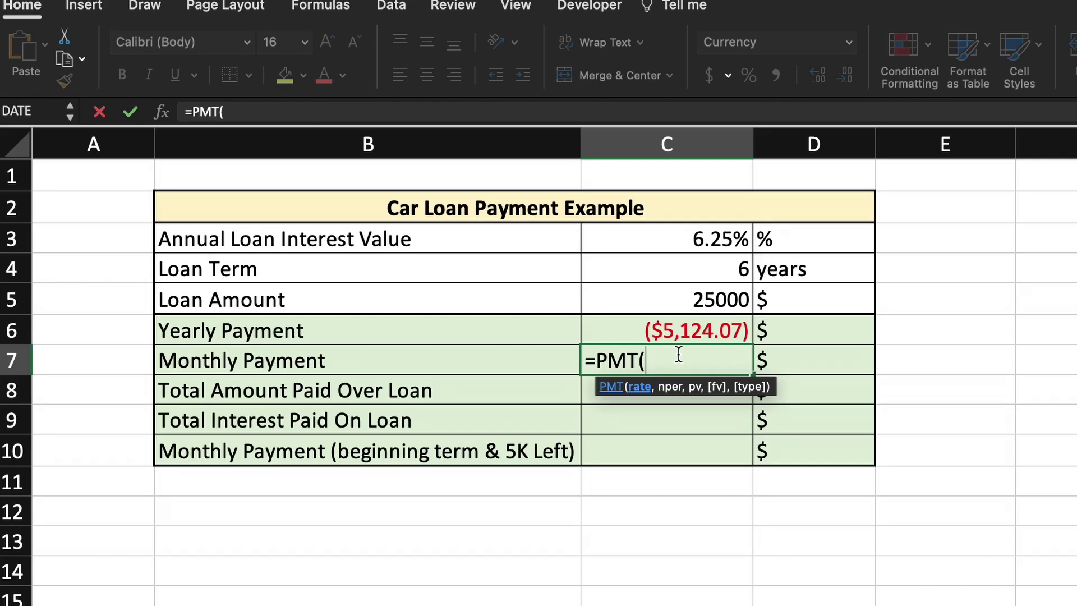
type("(")
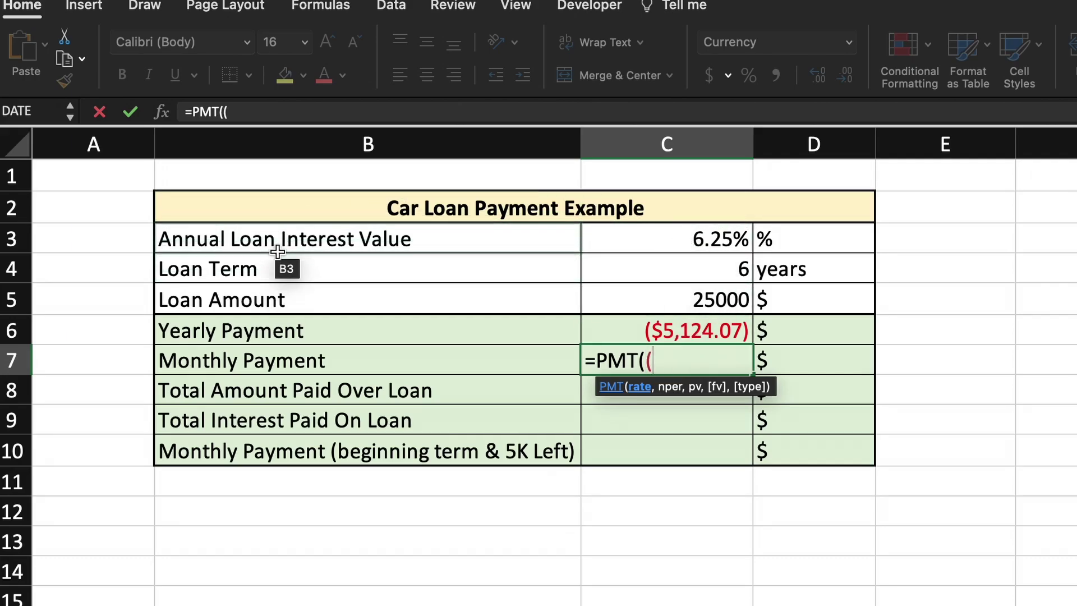
left_click(741, 238)
type("/")
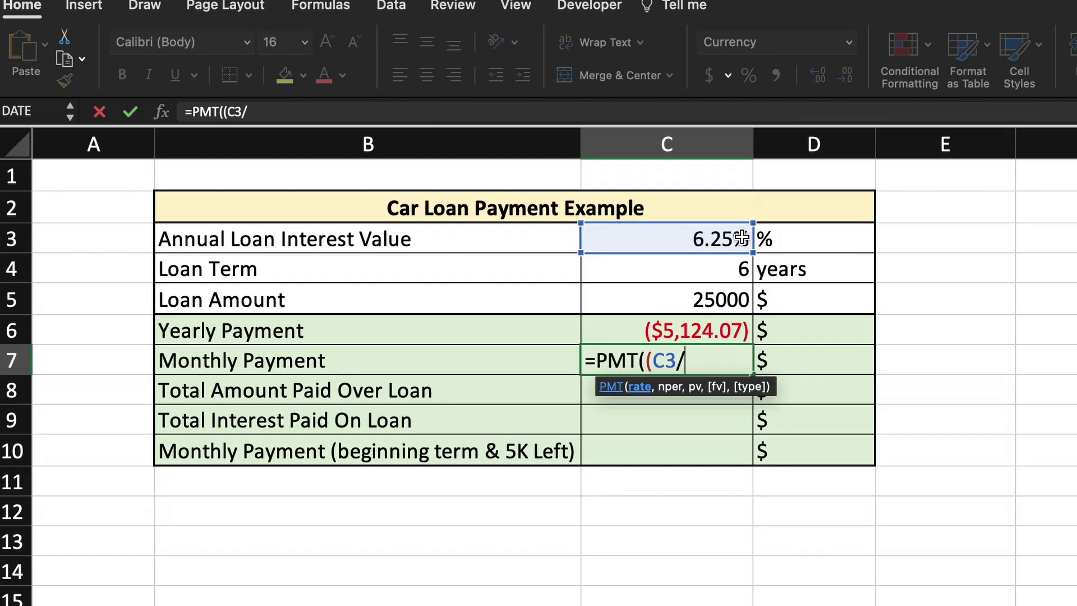
type("12)")
type(",")
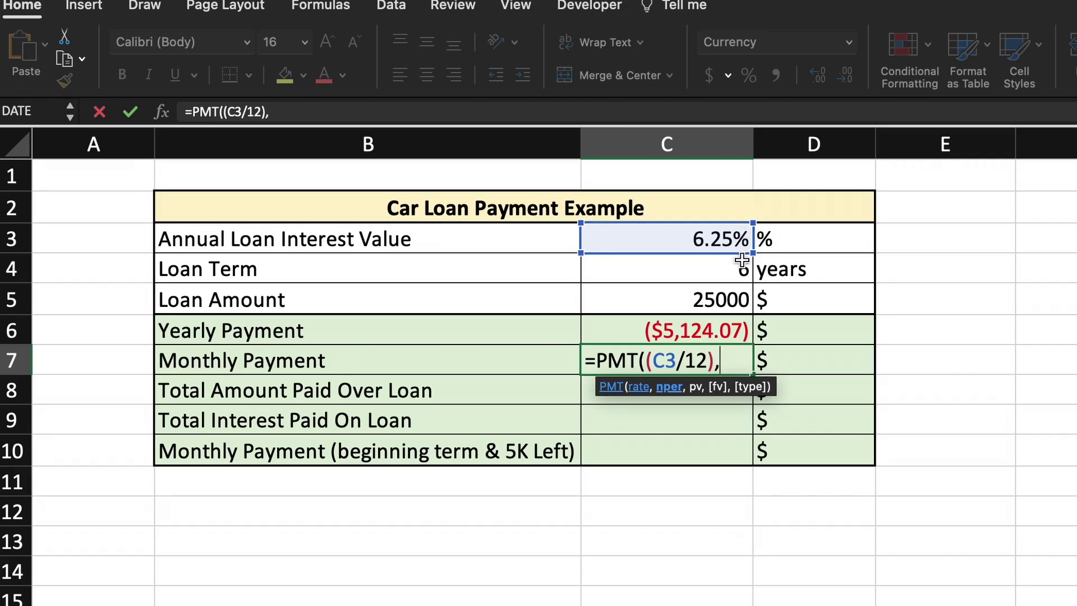
type("(")
left_click(701, 268)
type("*")
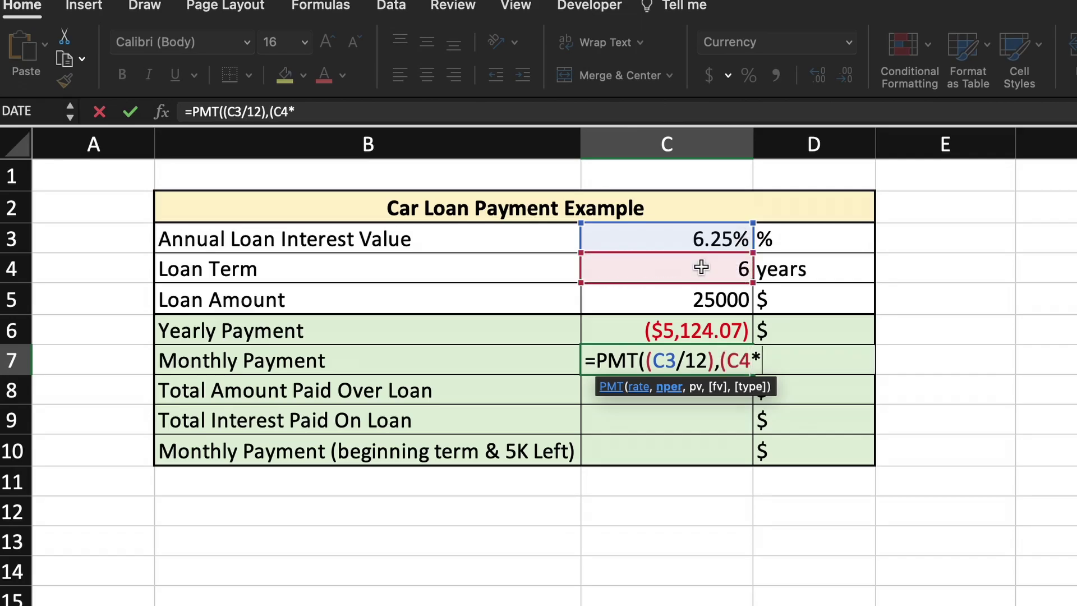
type("12),")
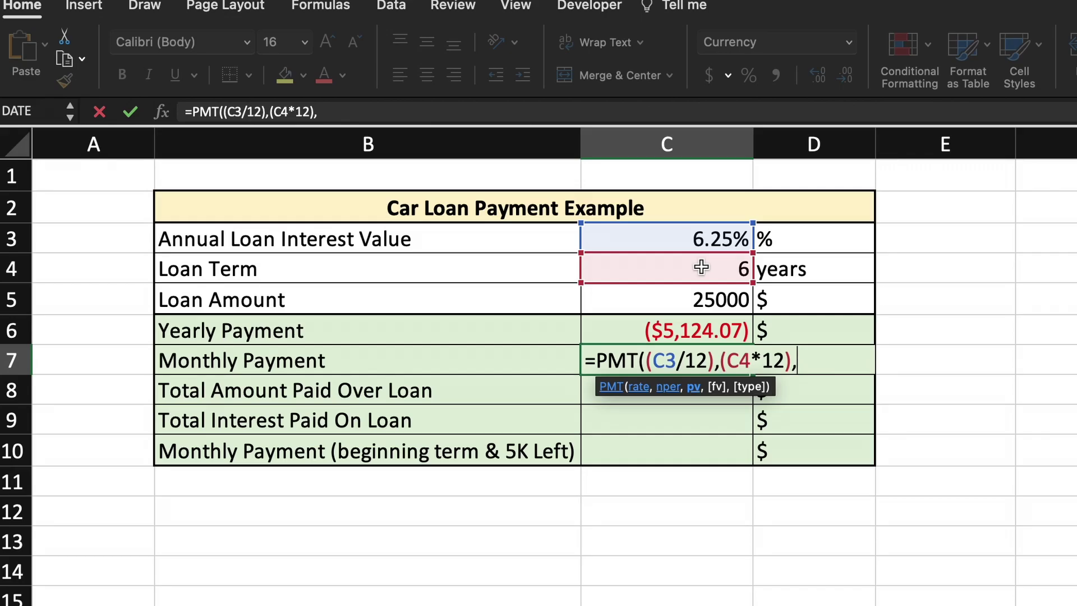
left_click(648, 301)
type(")")
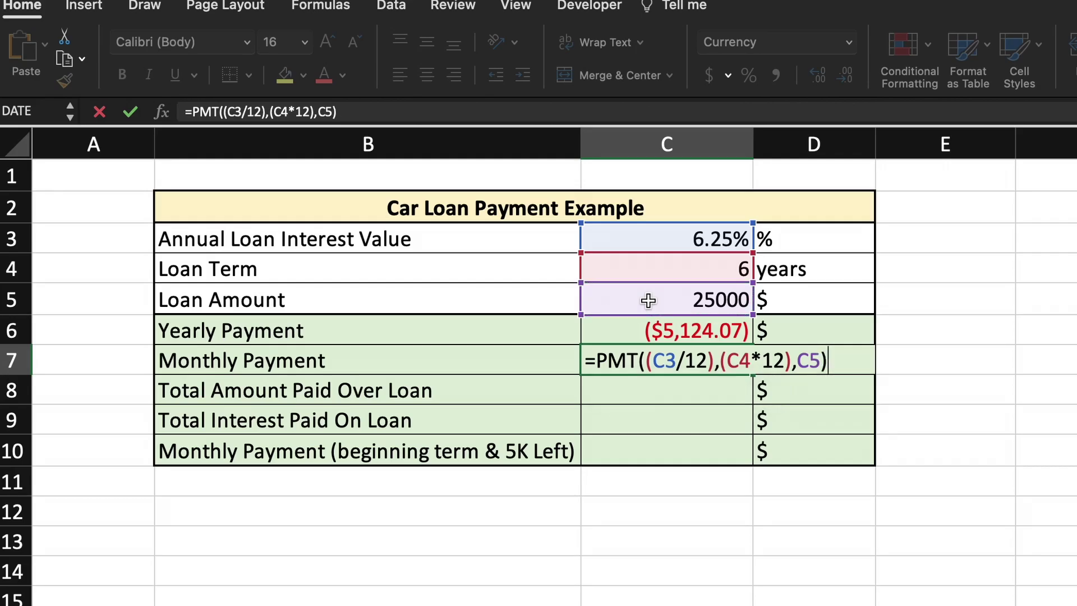
key("Return")
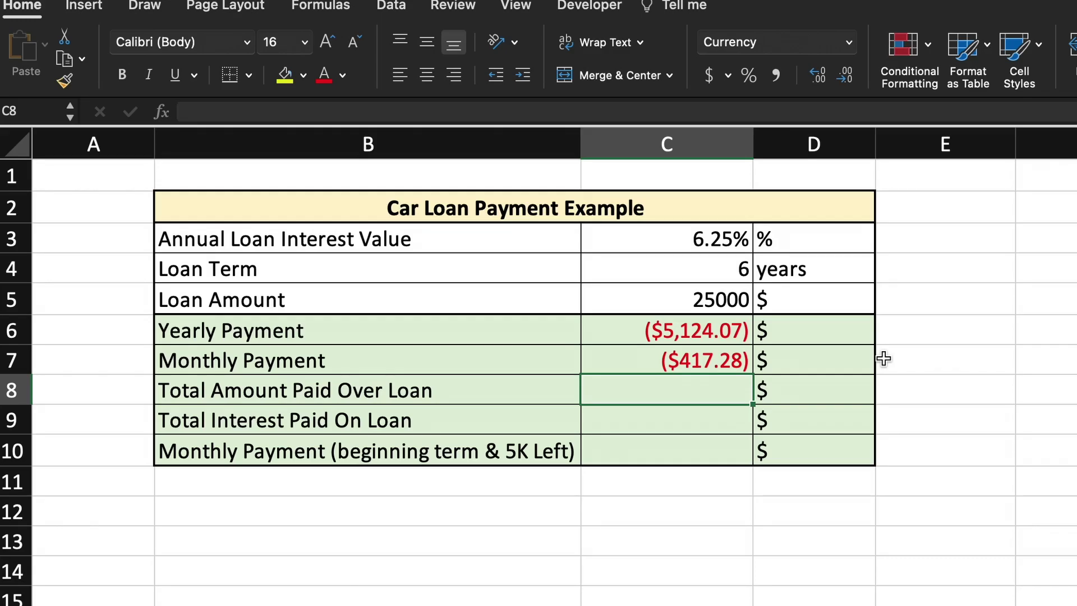
Step: Calculate the total amount paid over the loan in C8 with the formula =C7*C4*12
type("=")
key("Up")
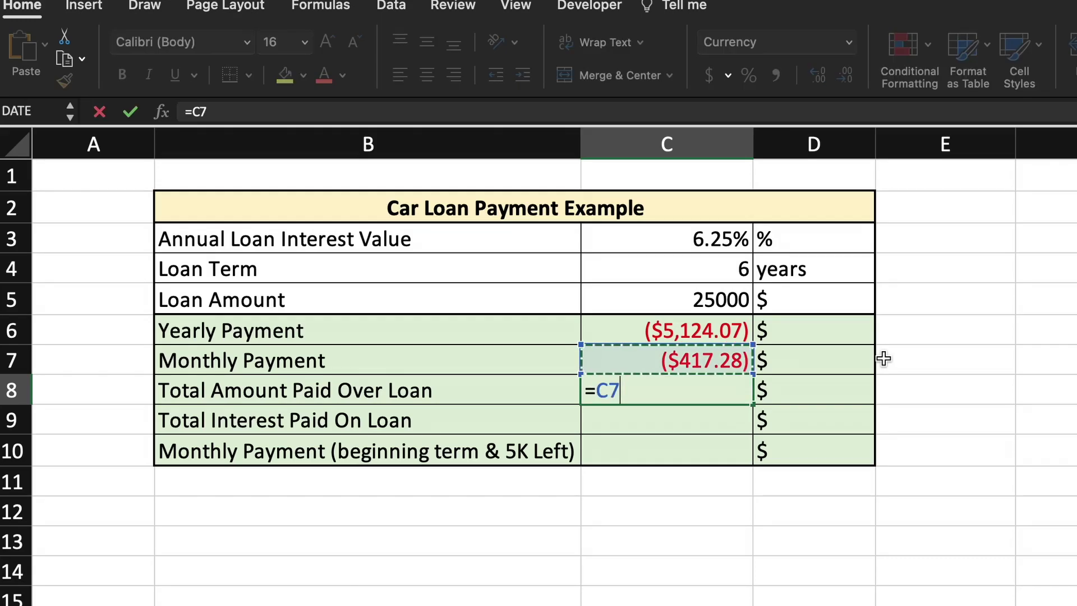
type("*")
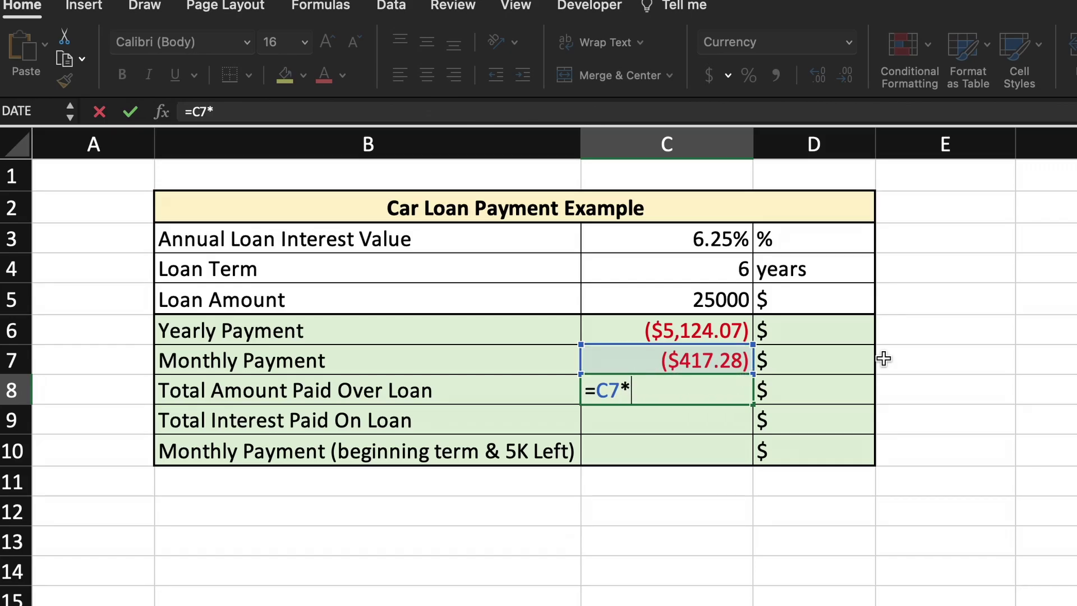
left_click(736, 268)
type("*12")
key("Return")
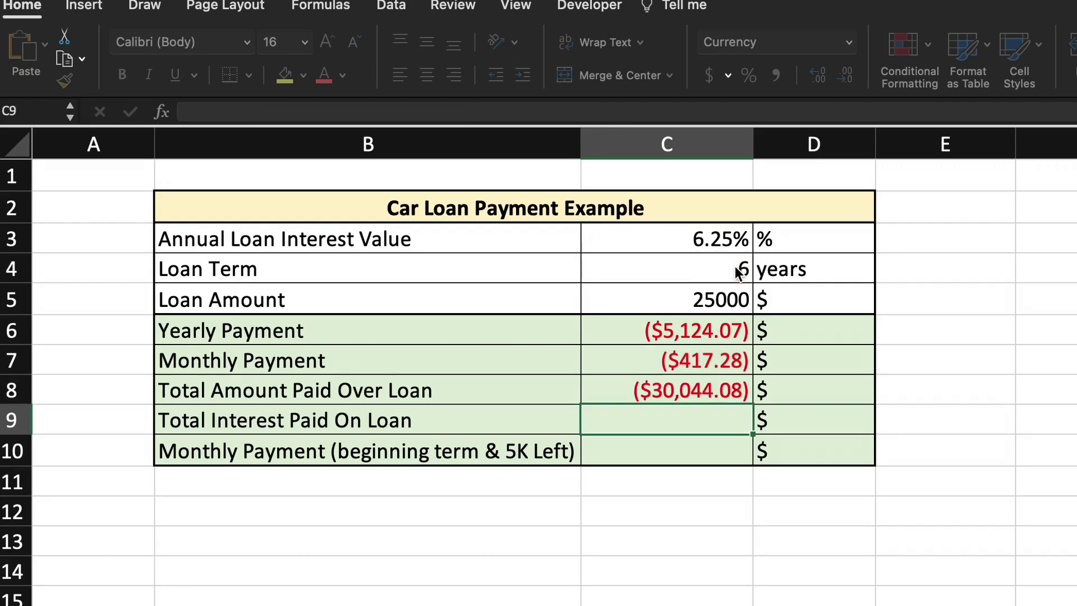
Step: Negate the total amount paid formula in C8 so that it reads =-C7*C4*12
left_click(725, 396)
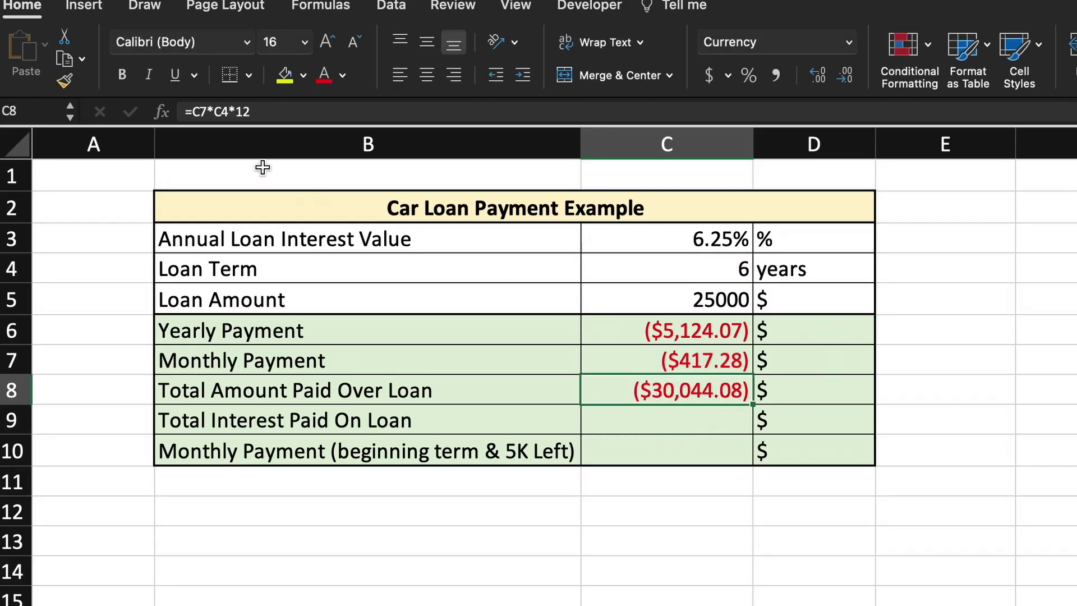
left_click(193, 111)
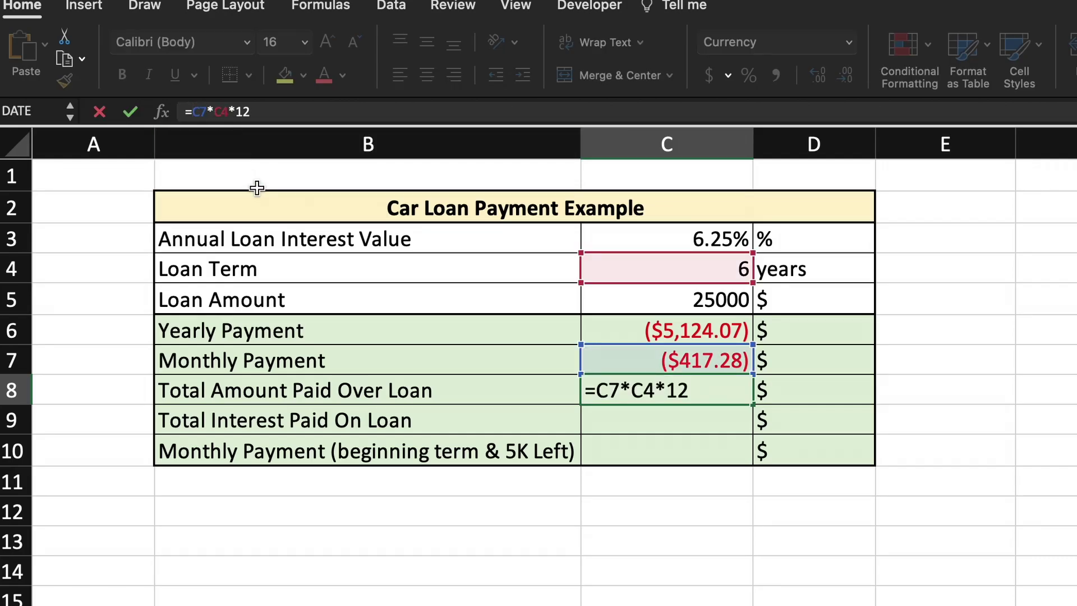
type("-")
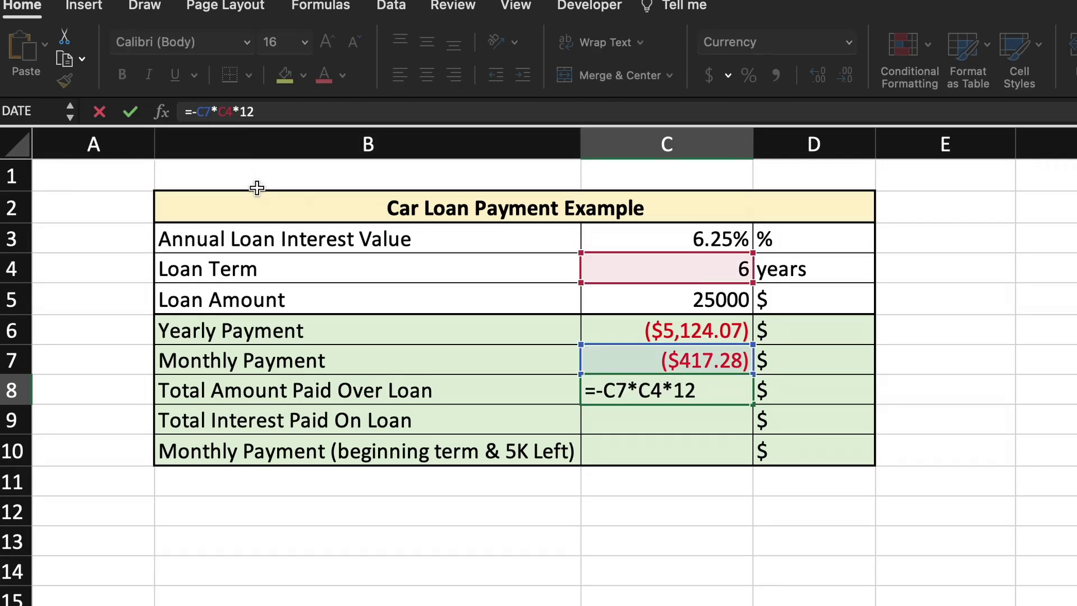
key("Return")
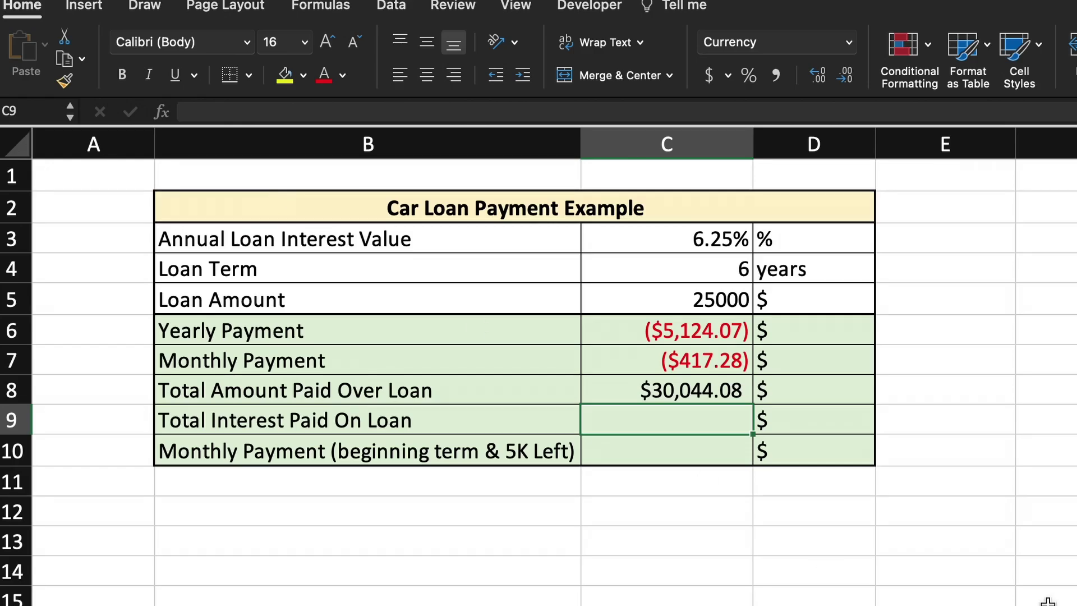
Step: Calculate the total interest paid on the loan in C9 with the formula =C8-C5
type("=")
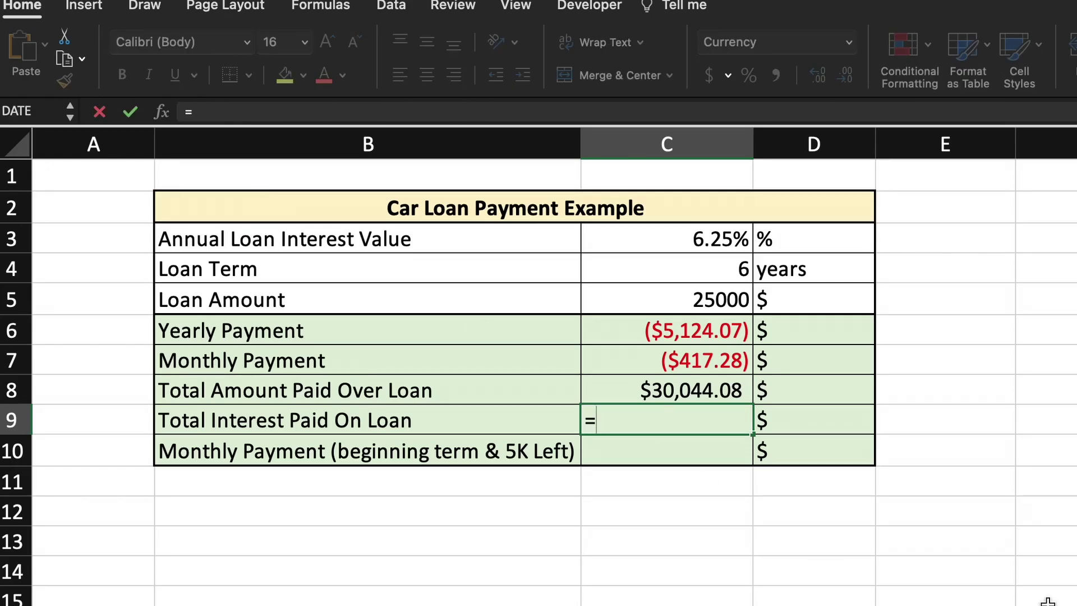
key("Up")
type("-")
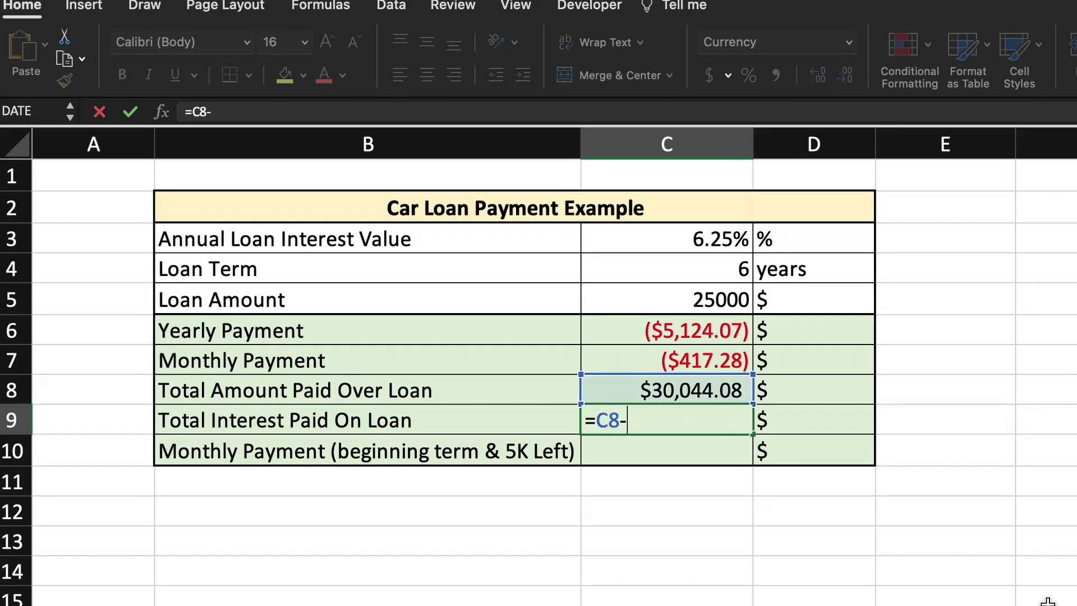
left_click(733, 298)
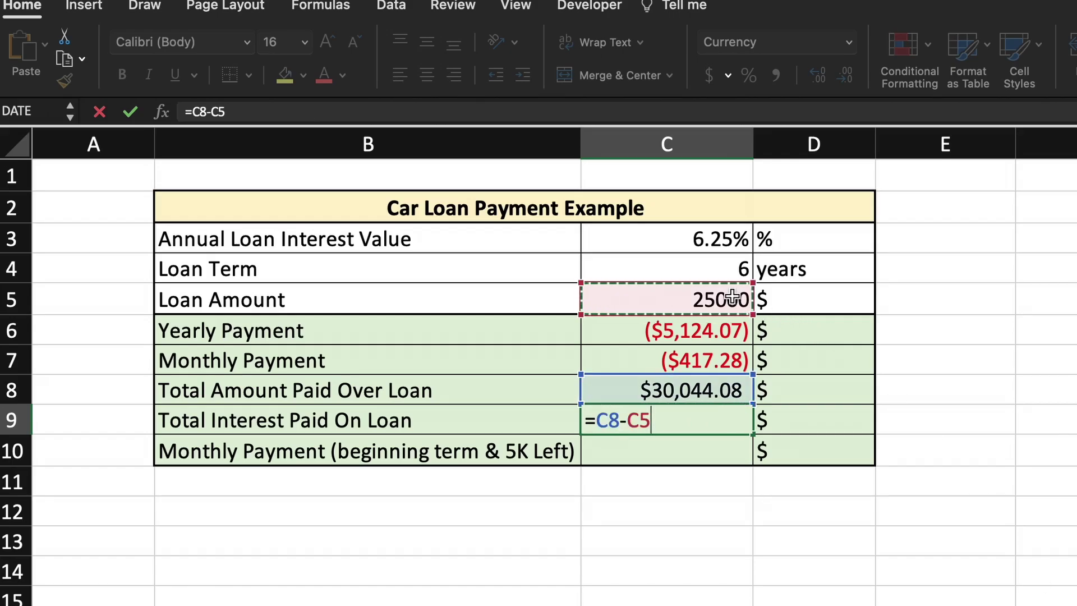
key("Return")
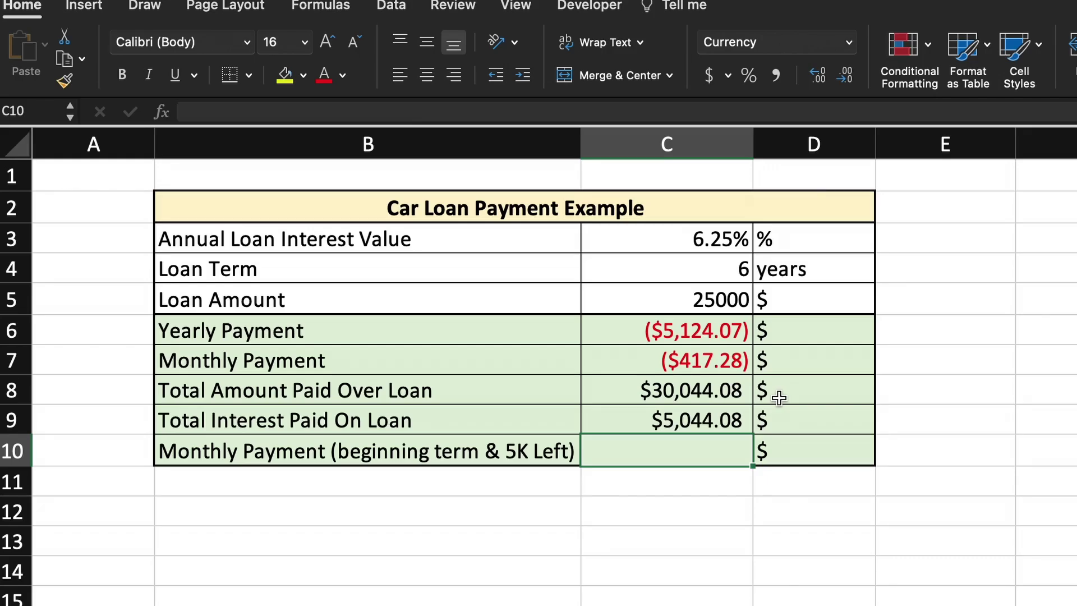
Step: Start a PMT formula in C10 for the beginning-of-term payment, with (C3/12) as its monthly rate
type("=")
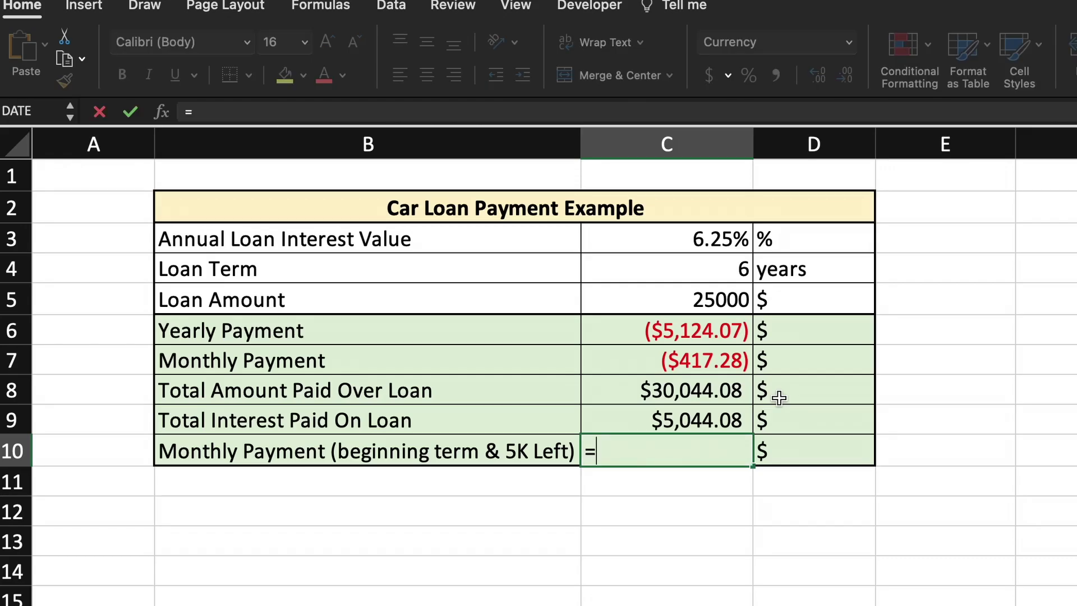
type("PMT(")
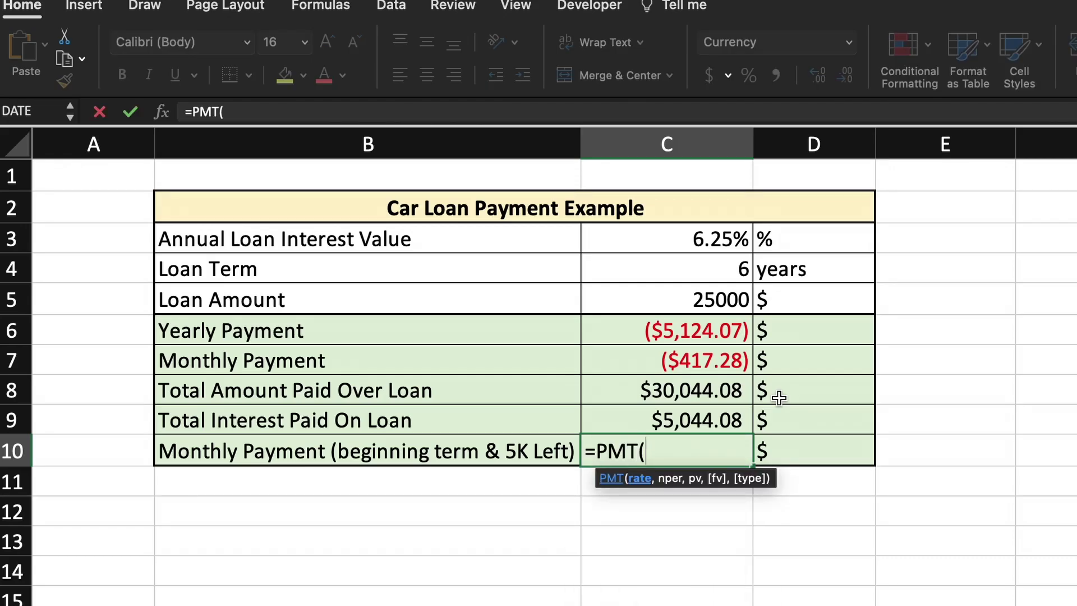
left_click(734, 245)
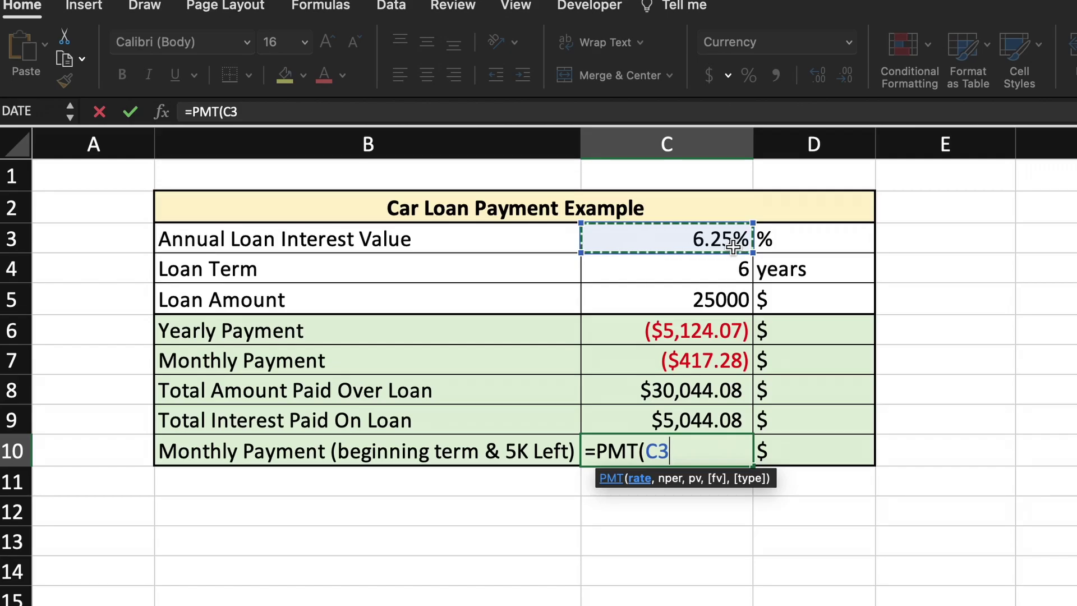
key("BackSpace")
key("BackSpace")
type("(")
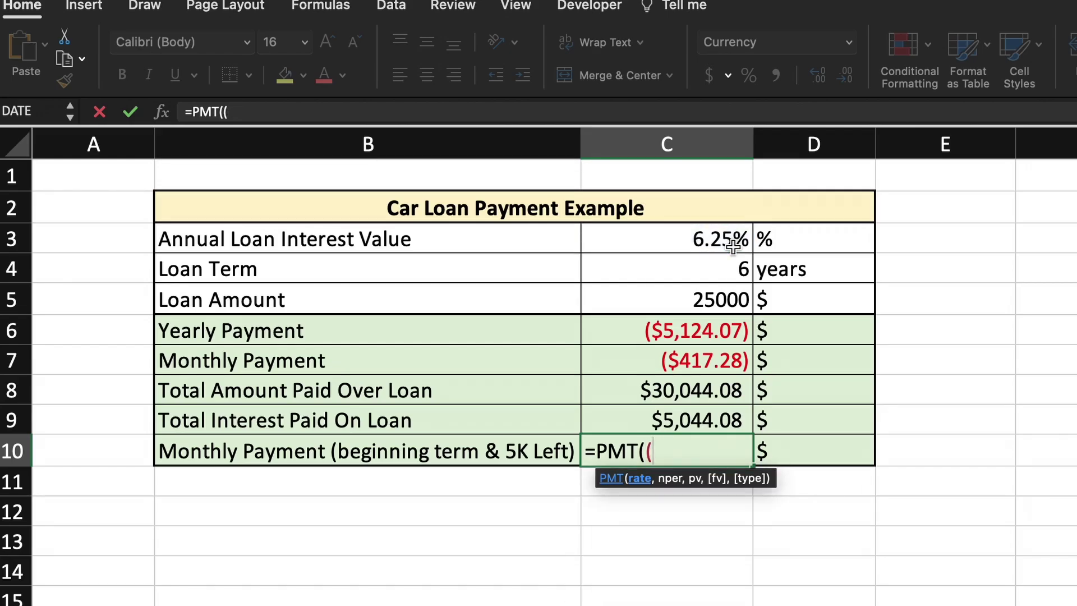
left_click(734, 245)
type("/12),")
Step: Add (C4*12) as the number of monthly periods in the C10 PMT formula
left_click(727, 268)
key("BackSpace")
key("BackSpace")
type("(")
left_click(728, 268)
type("*12)")
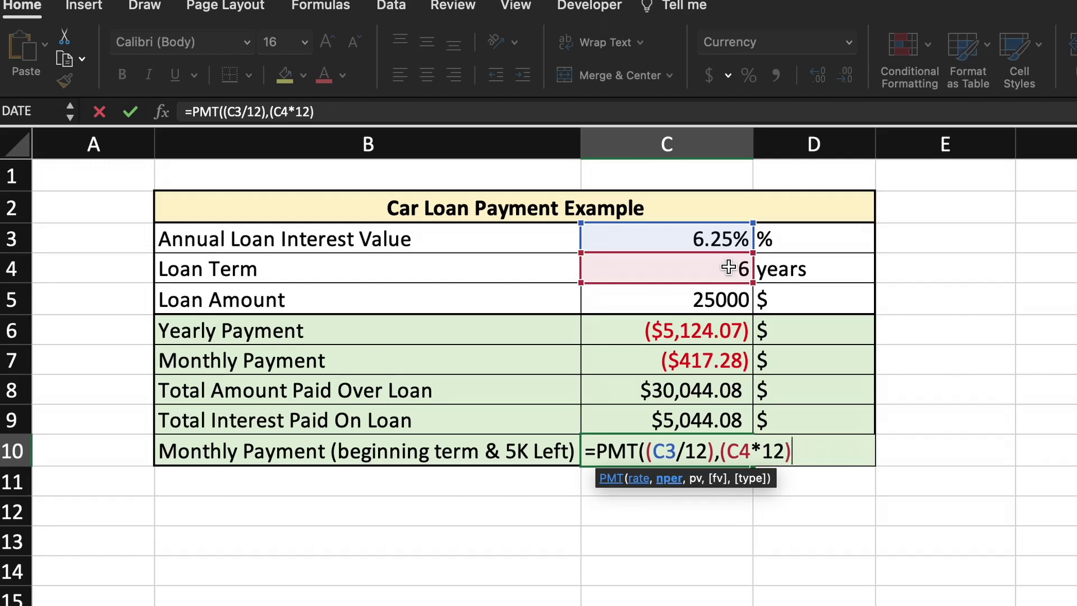
type(",")
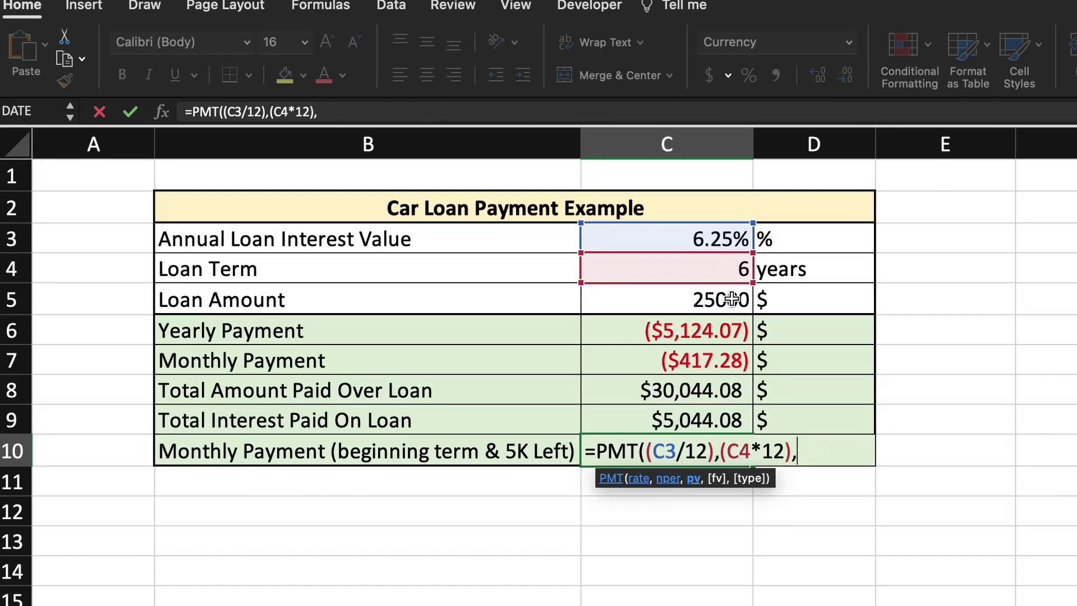
Step: Complete the C10 formula as =PMT((C3/12),(C4*12),C5,-5000,1), using C5 as present value, -5000 as future value and beginning-of-period type 1
left_click(671, 303)
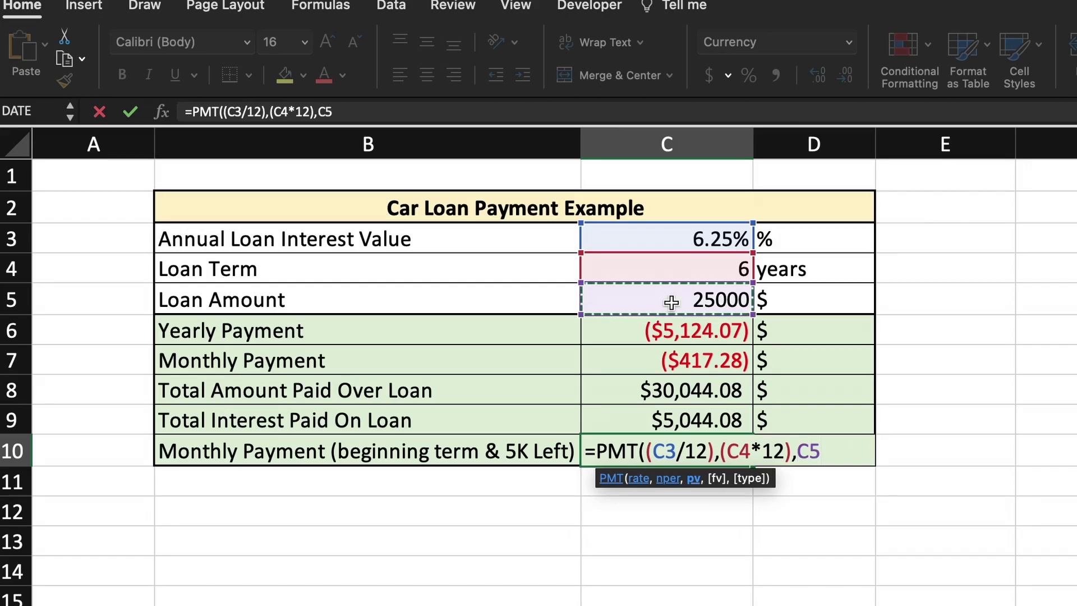
type(",")
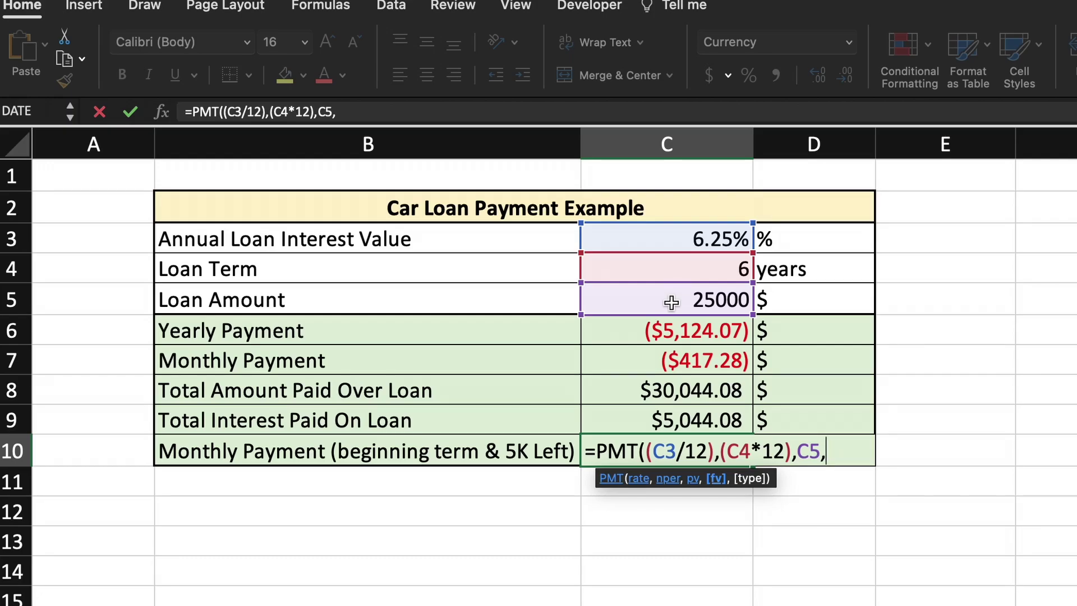
type("-5000")
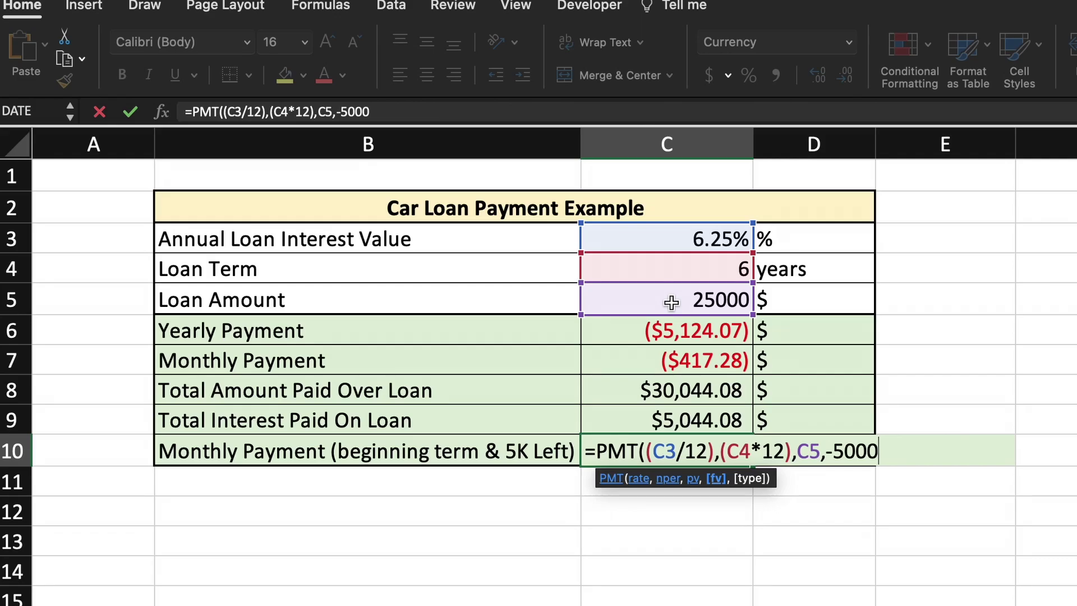
type(",")
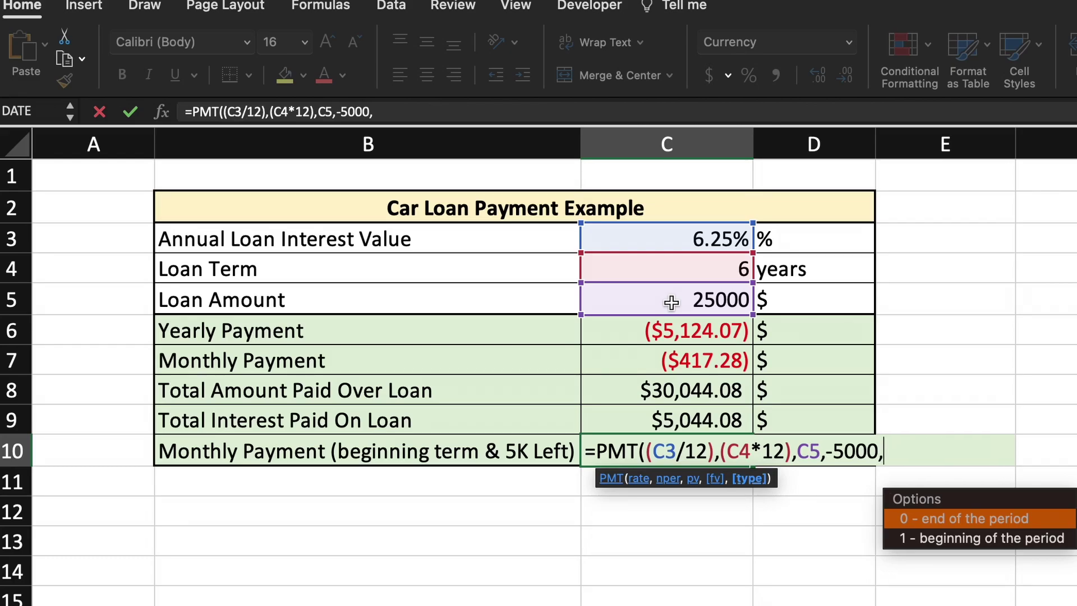
type("1)")
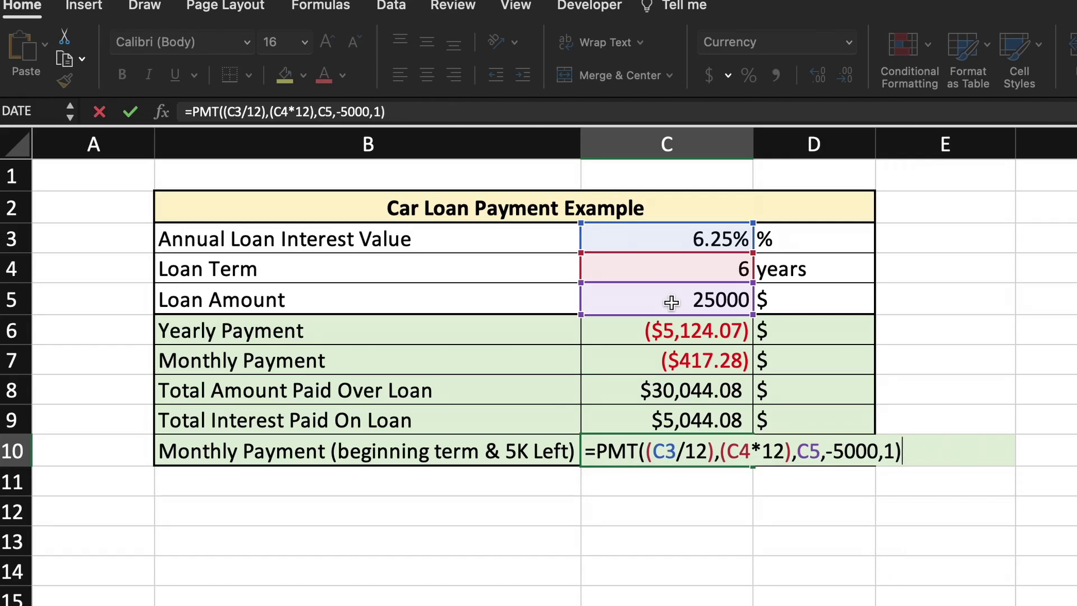
key("Return")
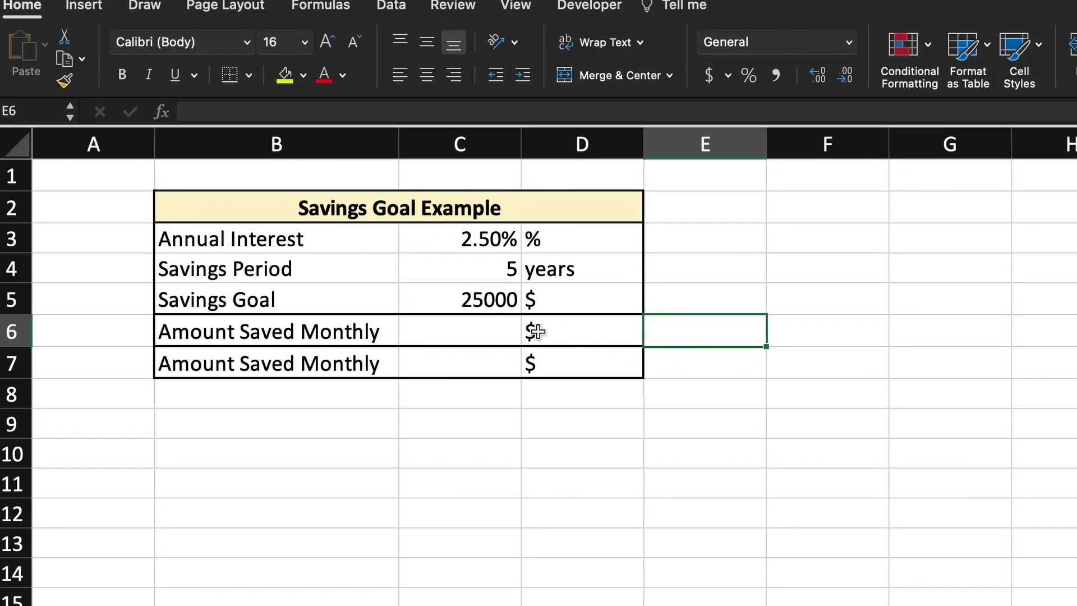
Step: Start a PMT formula in C6 of the Savings Goal Example for the amount saved monthly, with (C3/12) as its rate
left_click(492, 329)
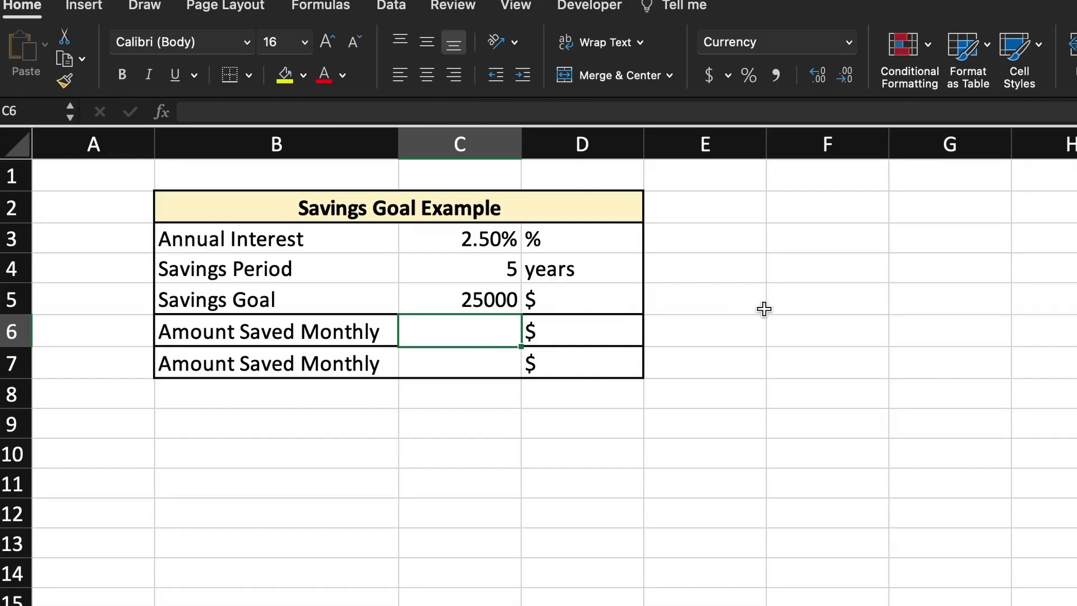
type("=PMT(")
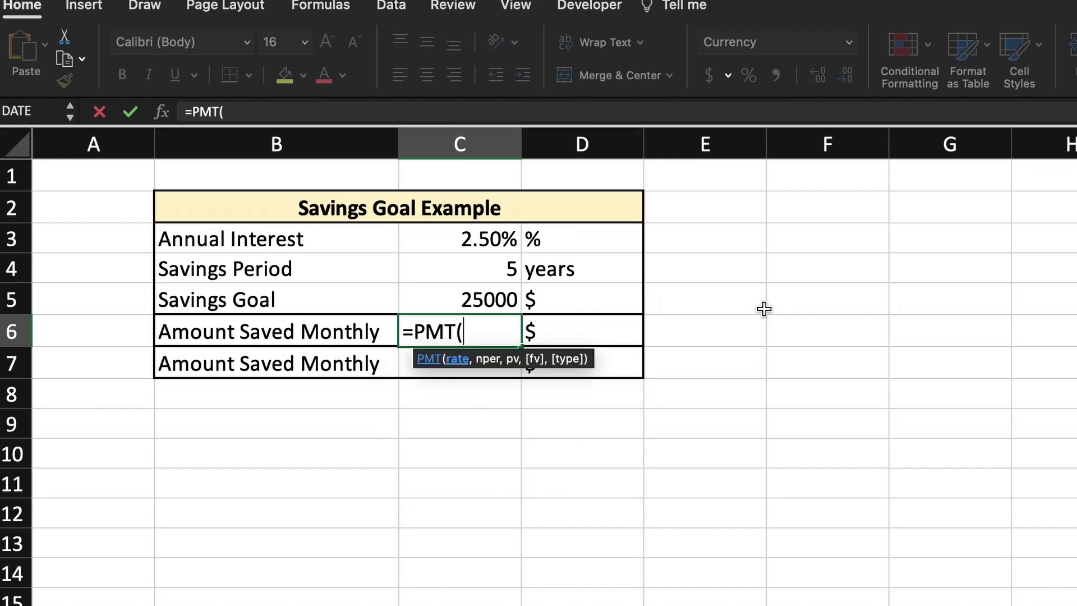
type("(")
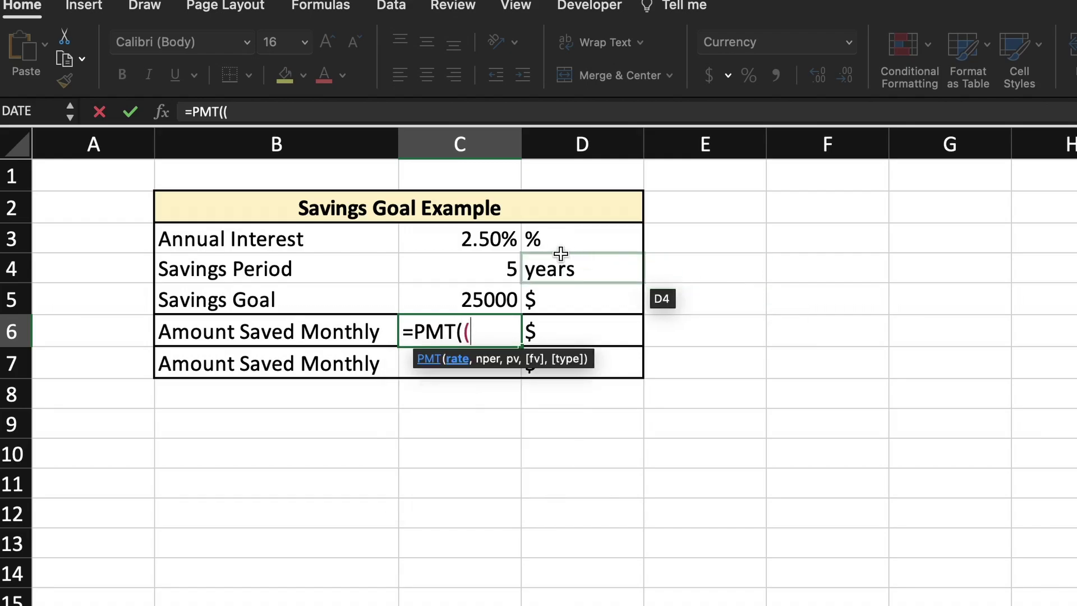
left_click(507, 242)
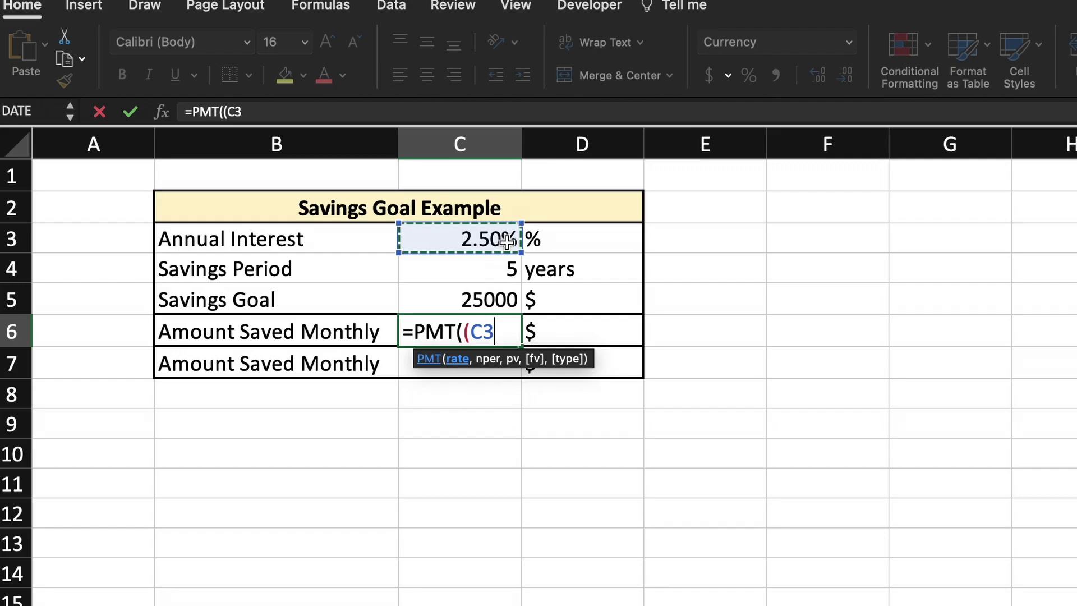
type("/12")
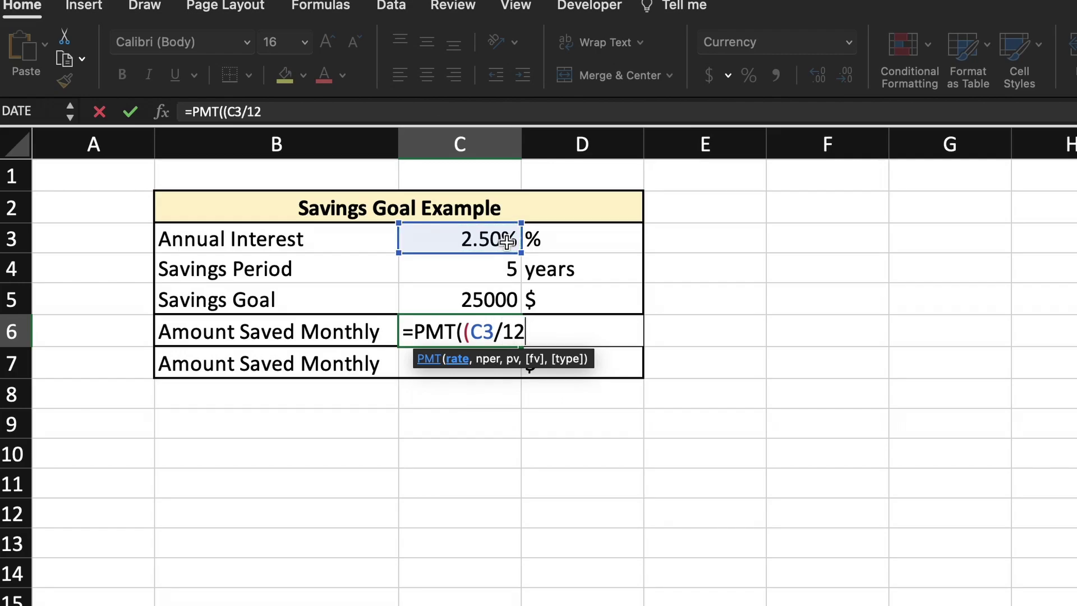
type("),")
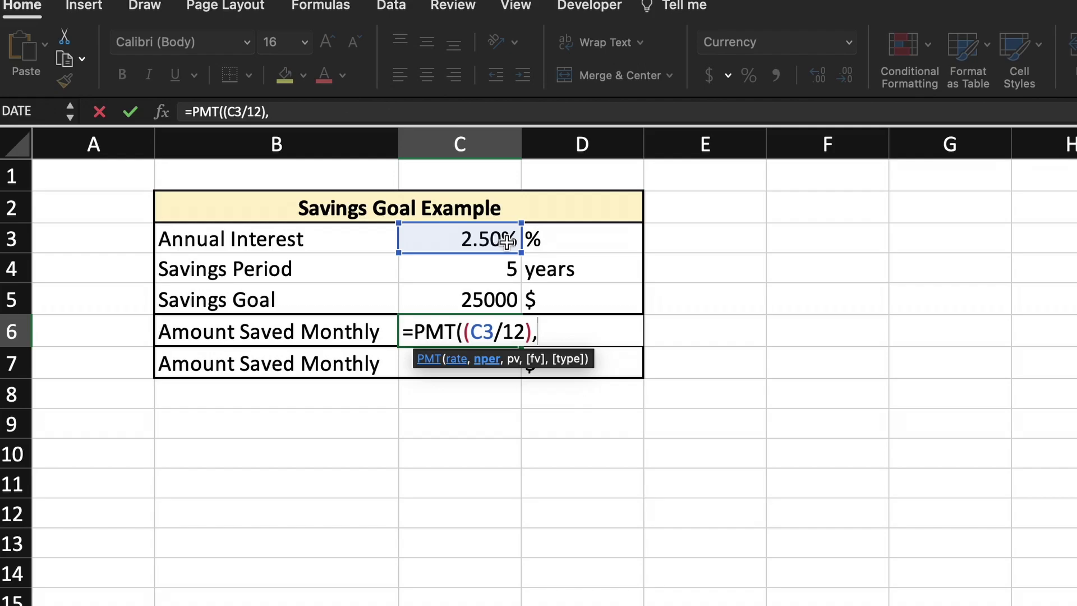
Step: Complete the C6 formula with (C4*12) periods, a present value of 0 and the savings goal in C5 as future value
type("(")
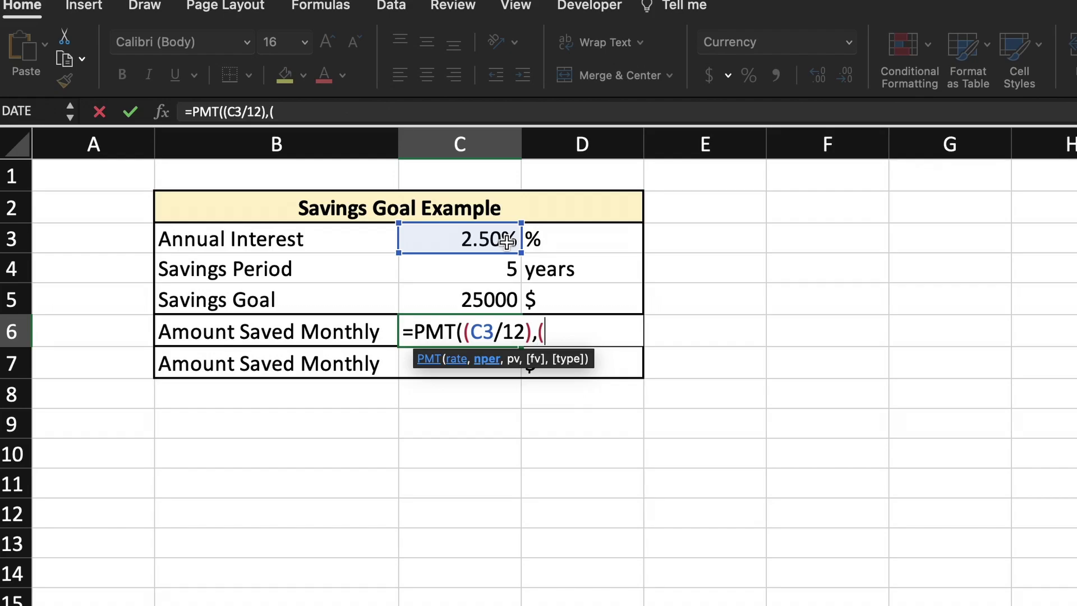
left_click(480, 272)
type("*")
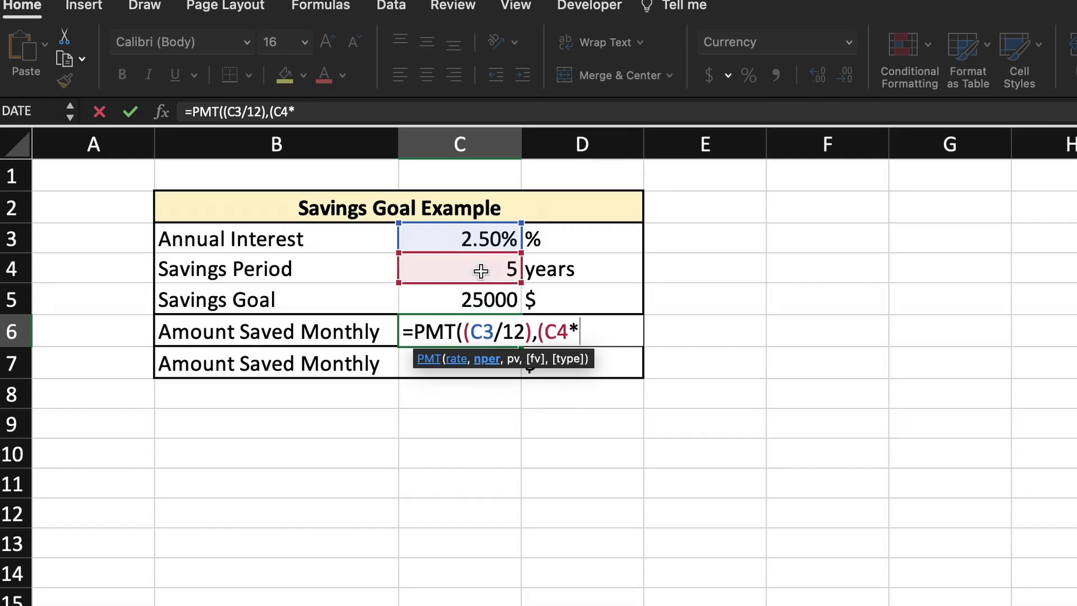
type("12),")
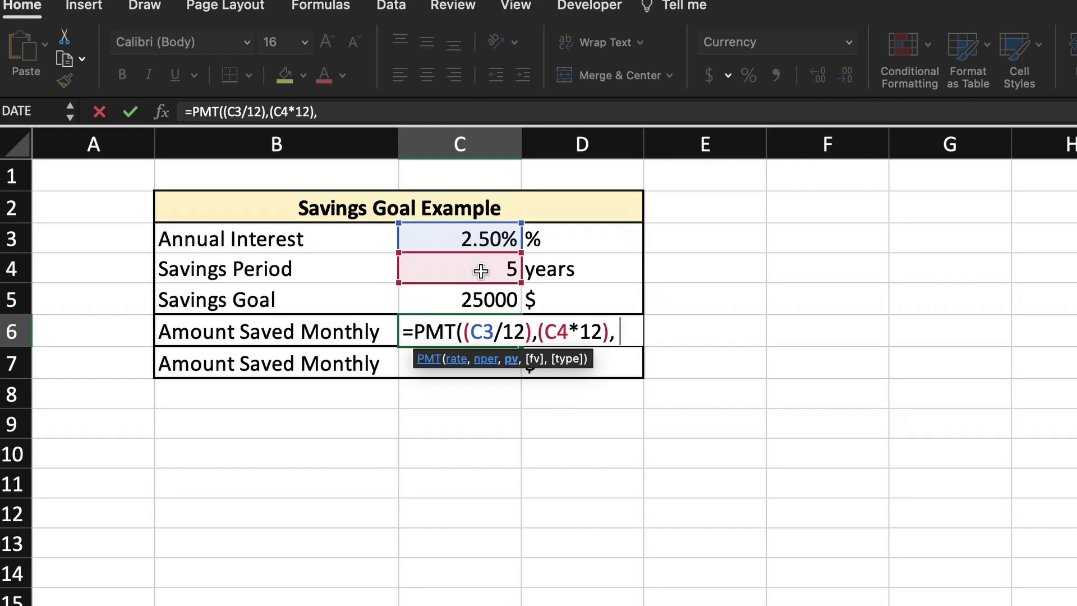
type("0,")
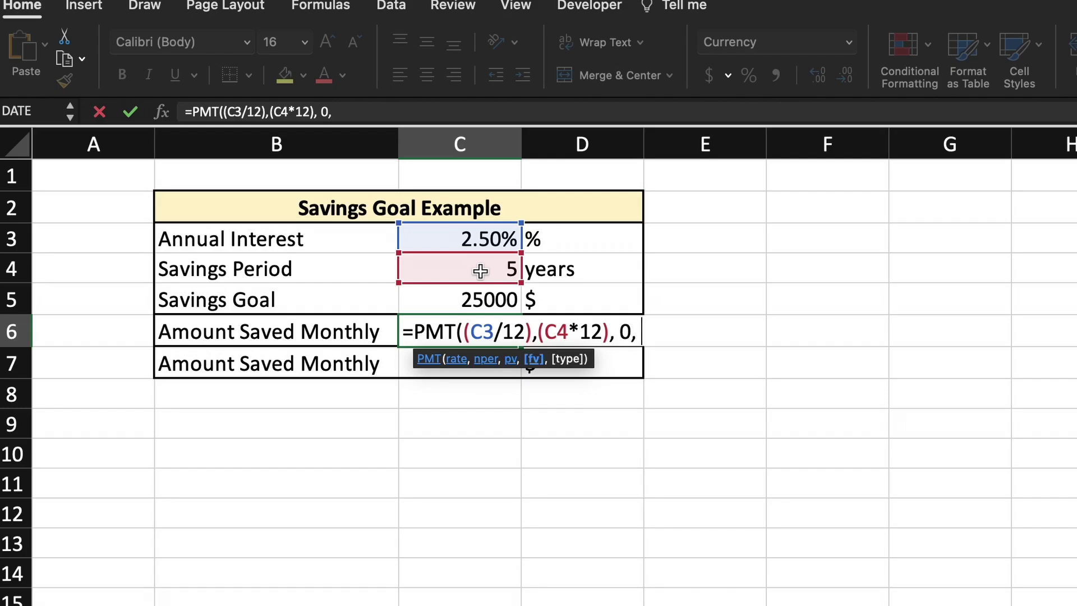
left_click(442, 300)
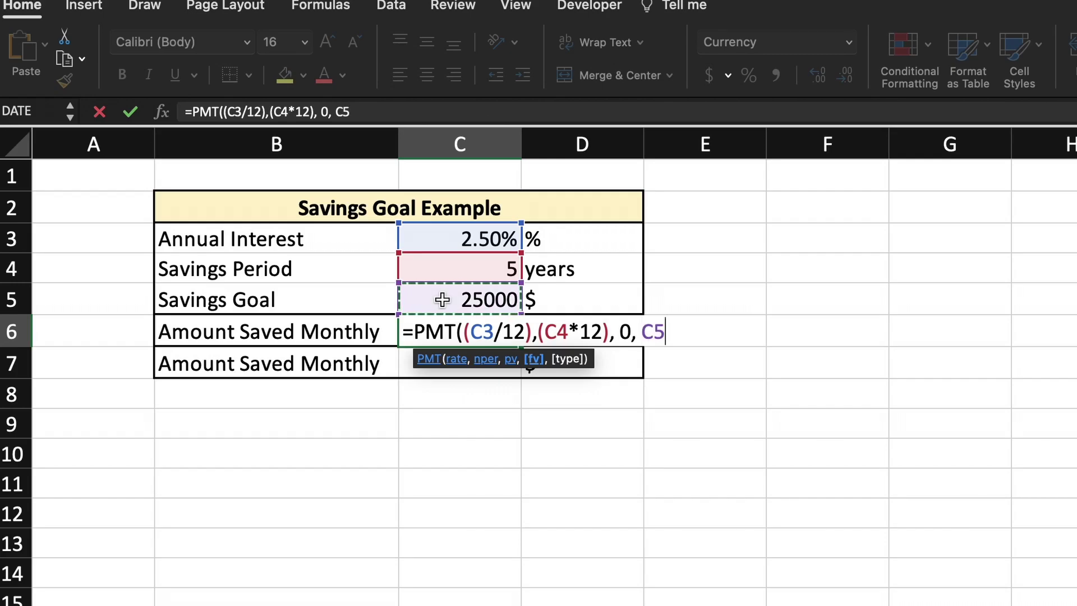
type(")")
key("Return")
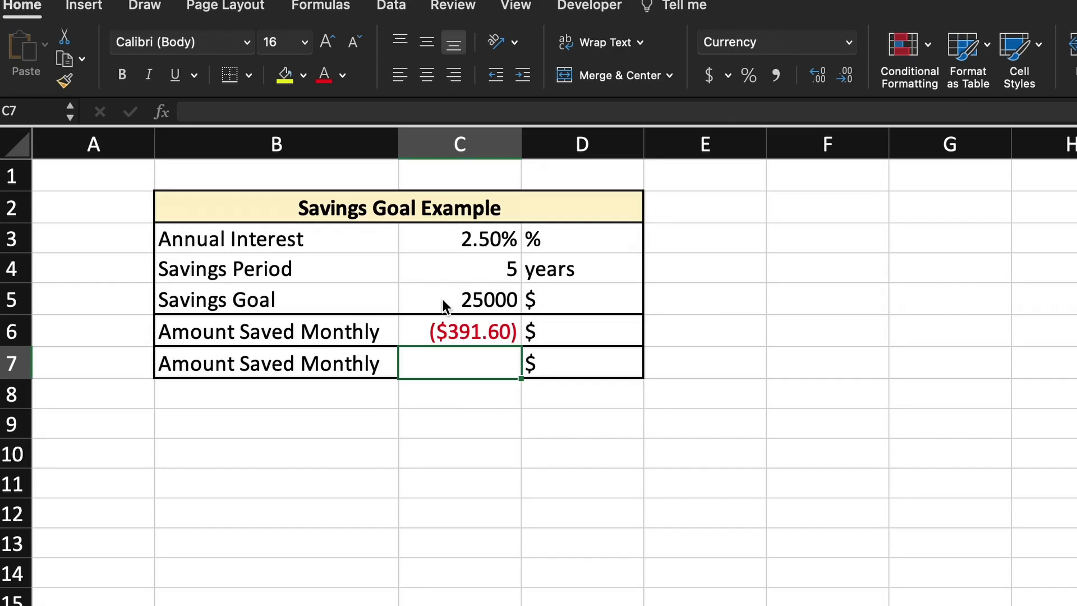
Step: Negate the PMT formula in C6 so that the monthly savings amount is positive
left_click(441, 321)
left_click(190, 112)
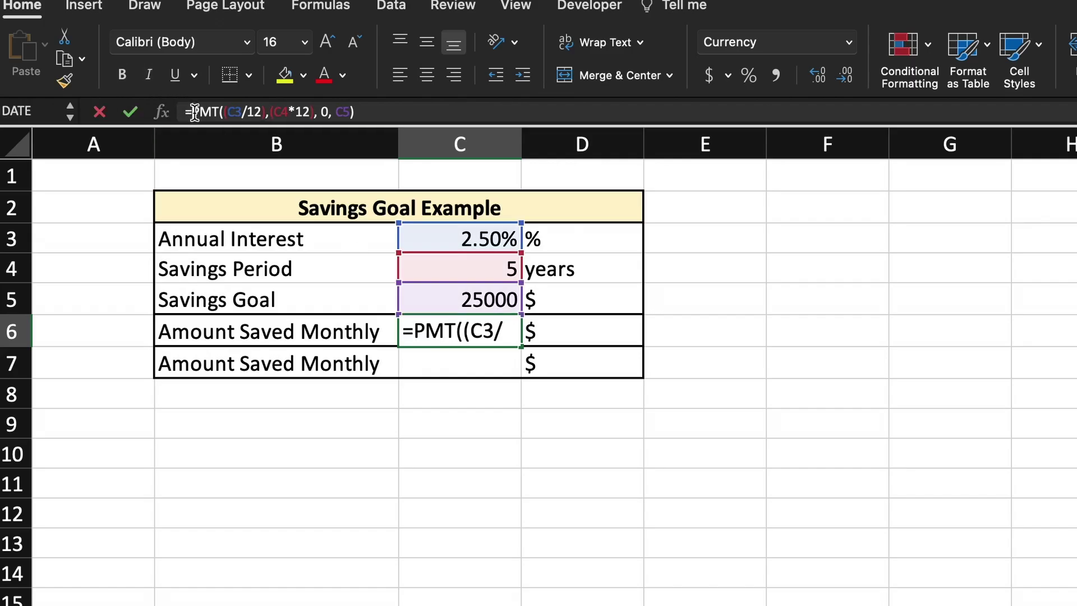
type("-")
key("Return")
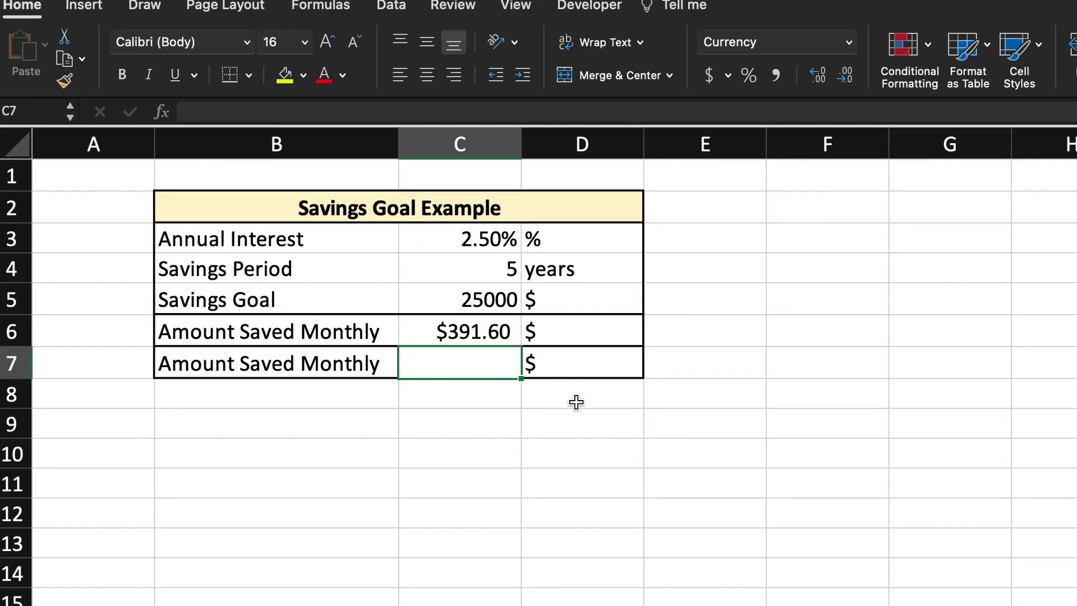
Step: Start a PMT formula in C7 for the second monthly savings amount, with (C3/12) as its rate
key("F2")
type("=PMT((")
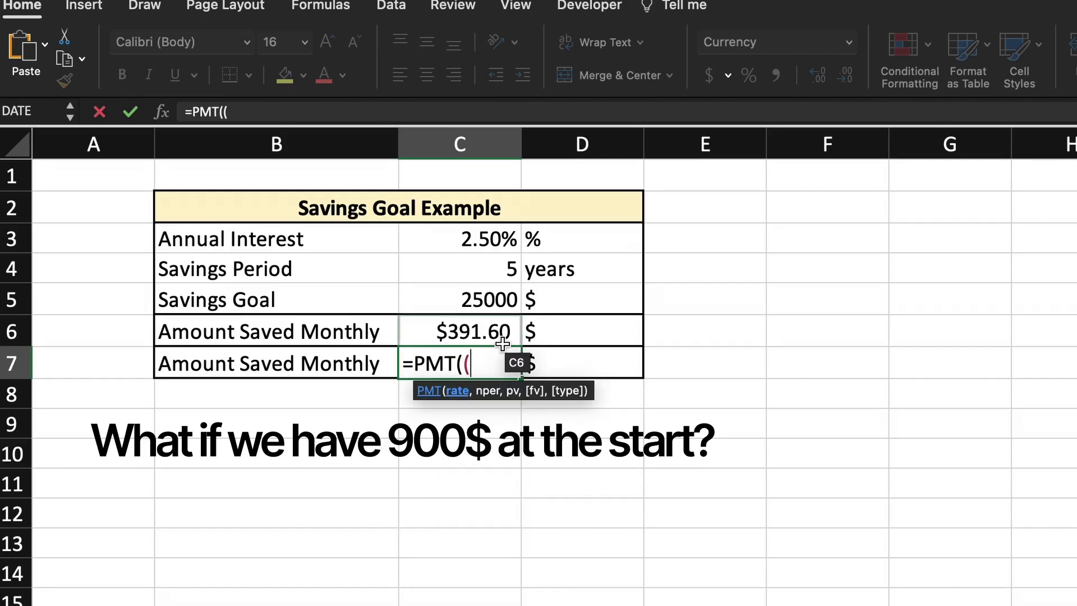
left_click(503, 236)
type("/12),")
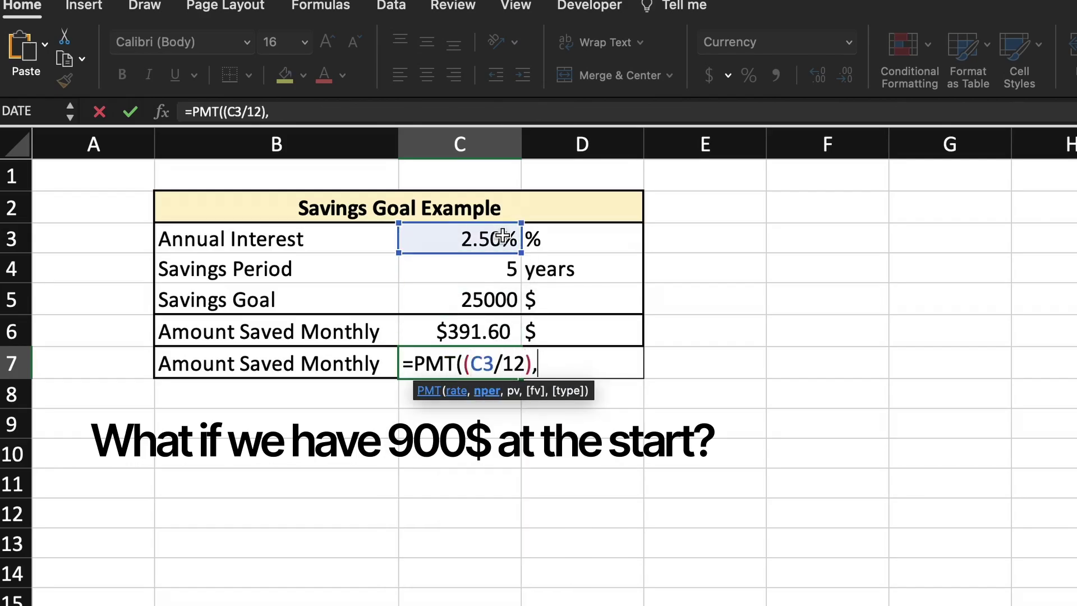
Step: Complete the C7 formula as =PMT((C3/12),(C4*12),-900,C5), using -900 as present value and C5 as future value
left_click(503, 263)
key("BackSpace")
key("BackSpace")
type("(")
left_click(503, 264)
type("*12),-9")
key("BackSpace")
type("-900,")
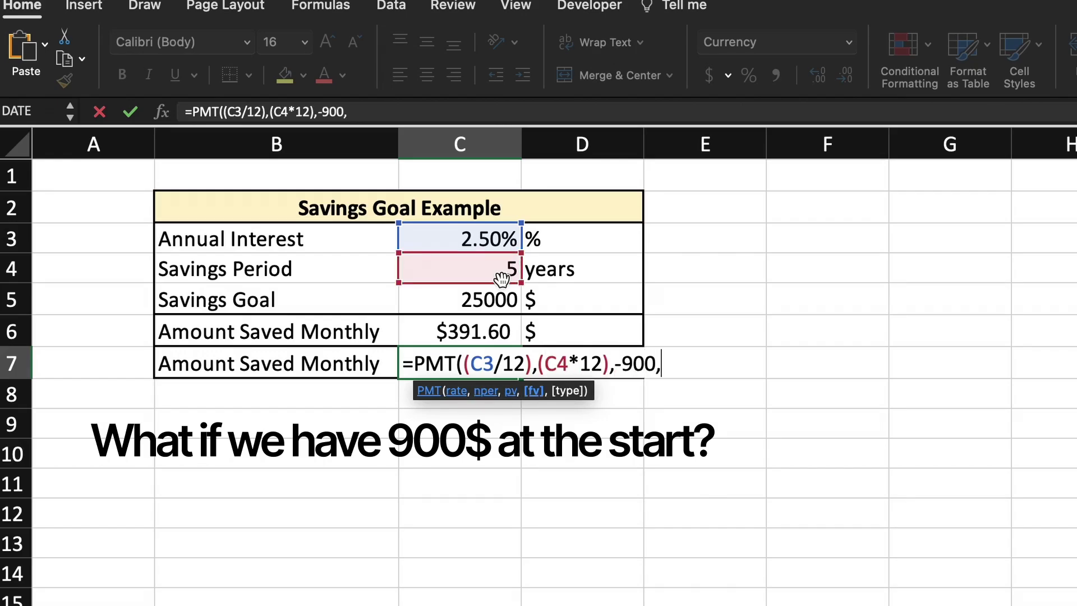
left_click(498, 297)
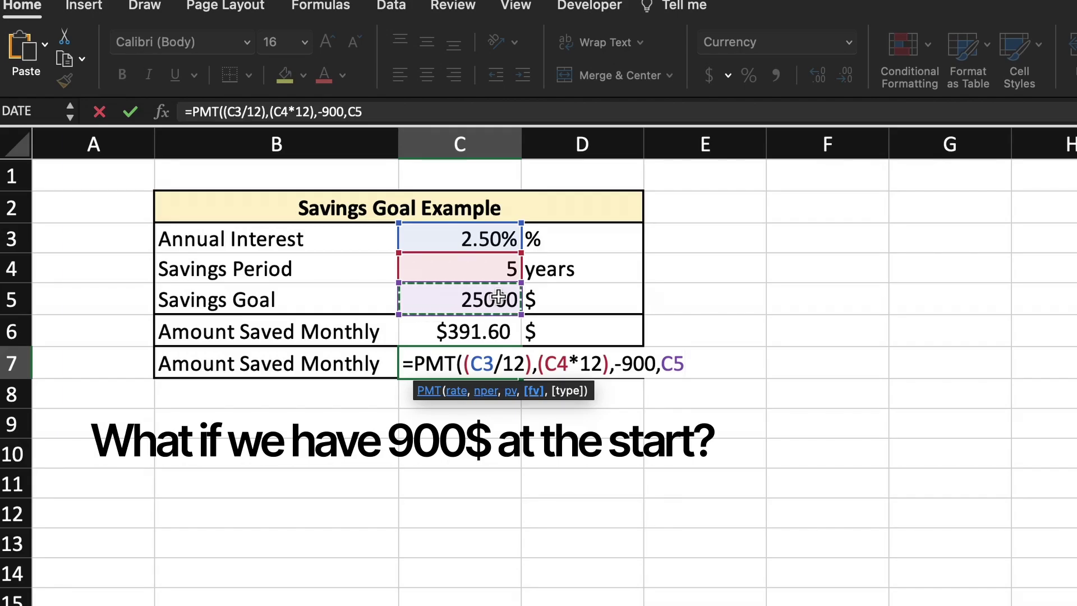
type(")")
key("Return")
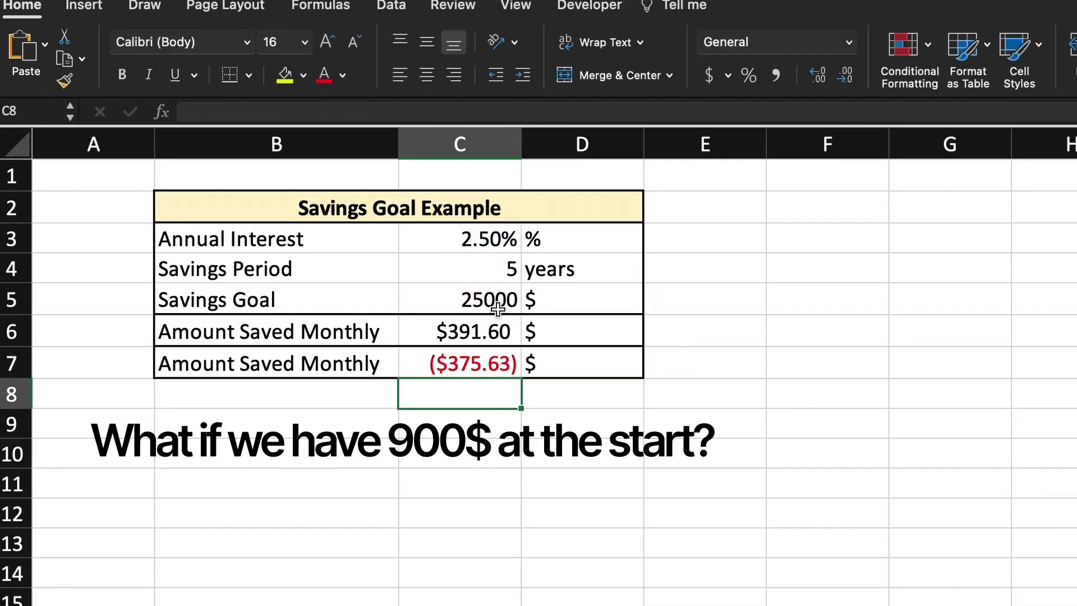
Step: Negate the PMT formula in C7 so that the monthly savings amount with a $900 start is positive
left_click(368, 351)
left_click(256, 107)
key("Return")
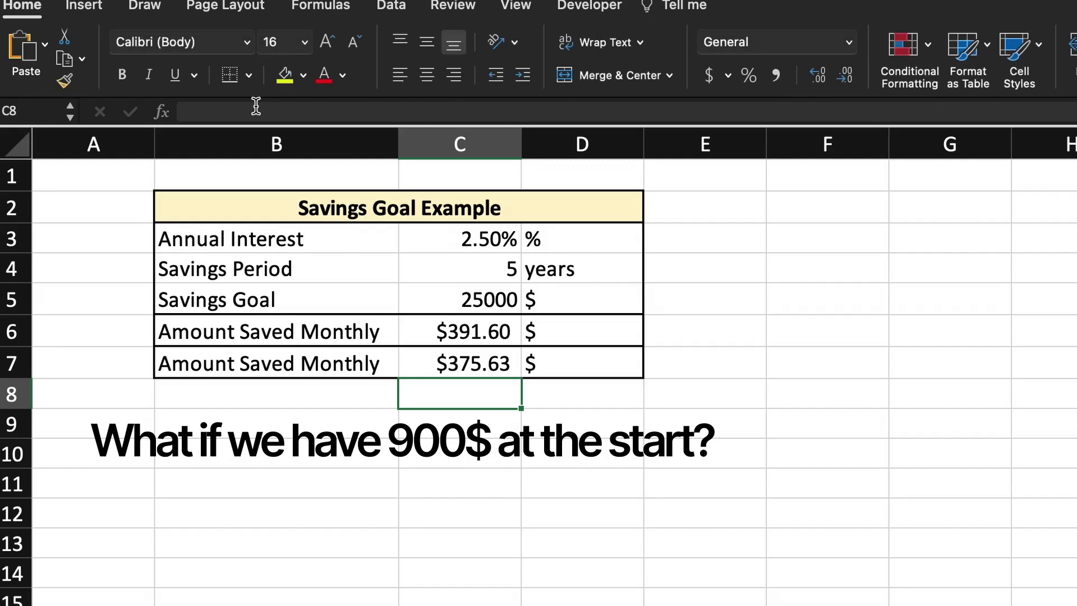